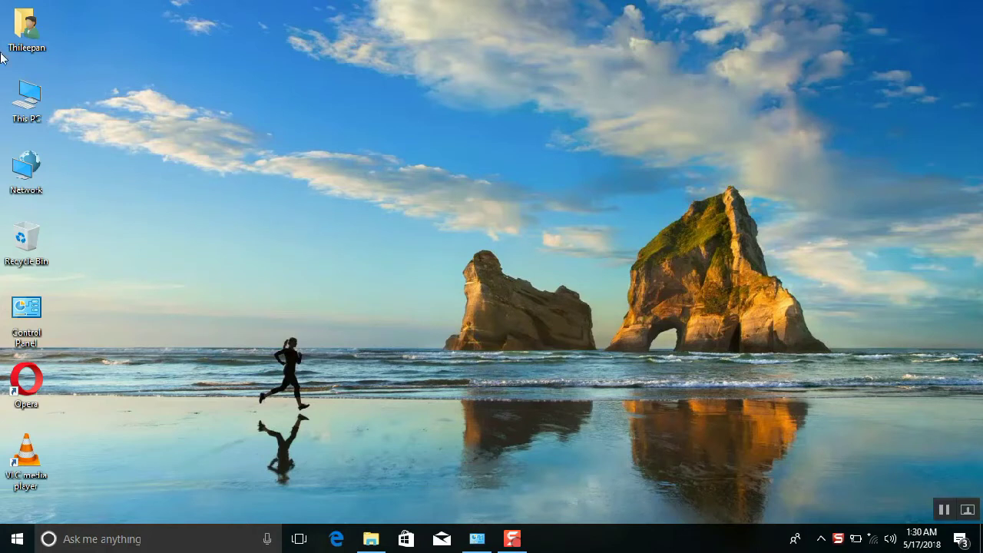
Step: Open This PC, locate the Virtual OS (F:) drive, and move the window aside to uncover the desktop icons
double_click(27, 110)
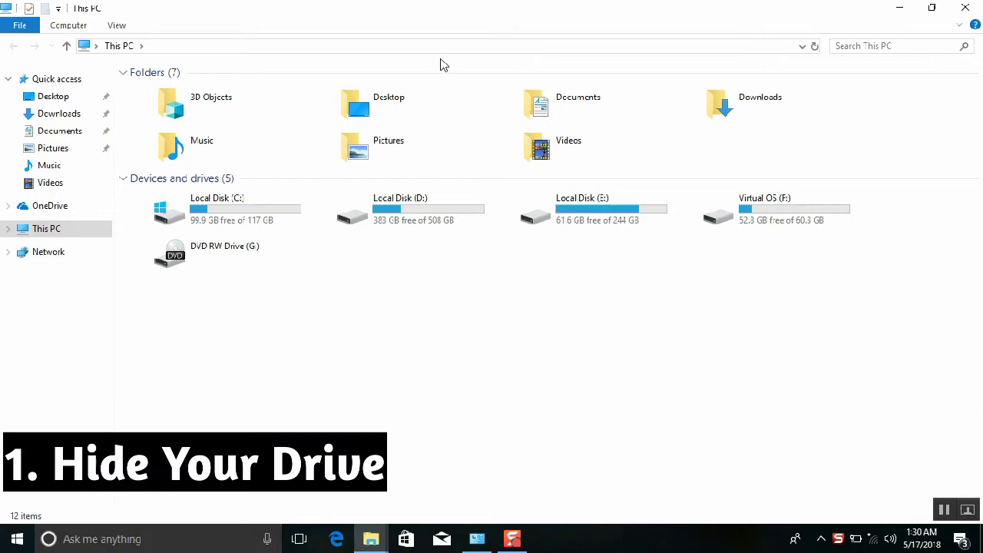
left_click(773, 198)
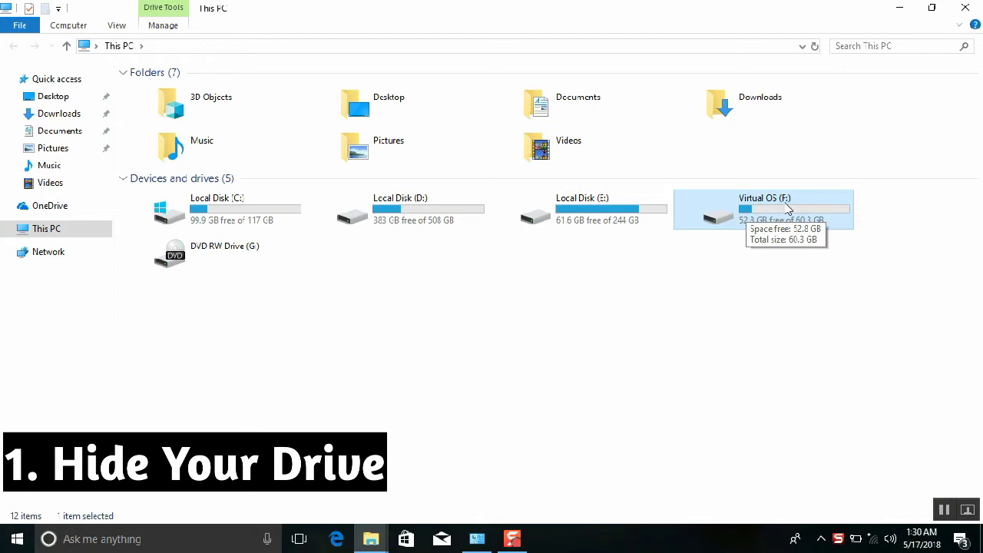
left_click(761, 307)
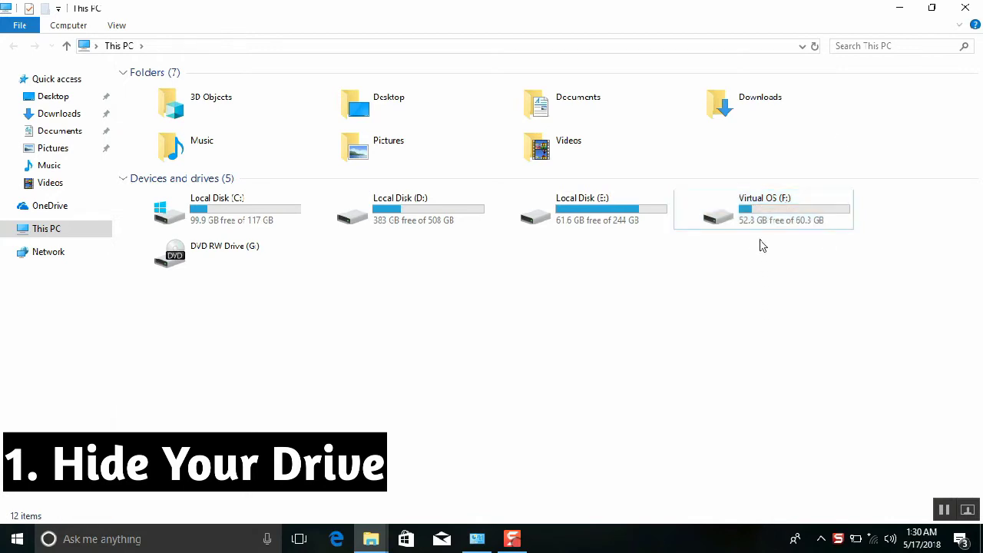
left_click(932, 8)
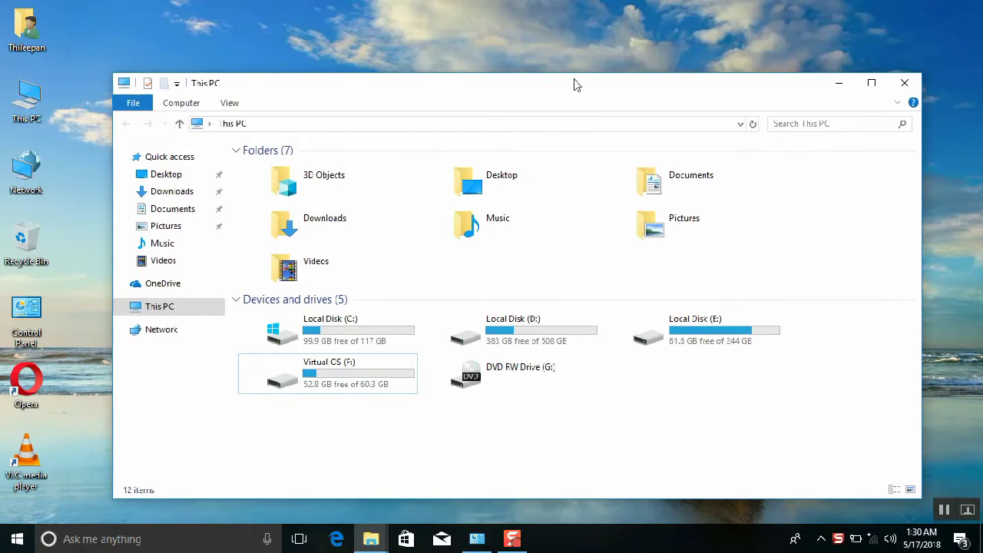
left_click_drag(571, 83, 676, 12)
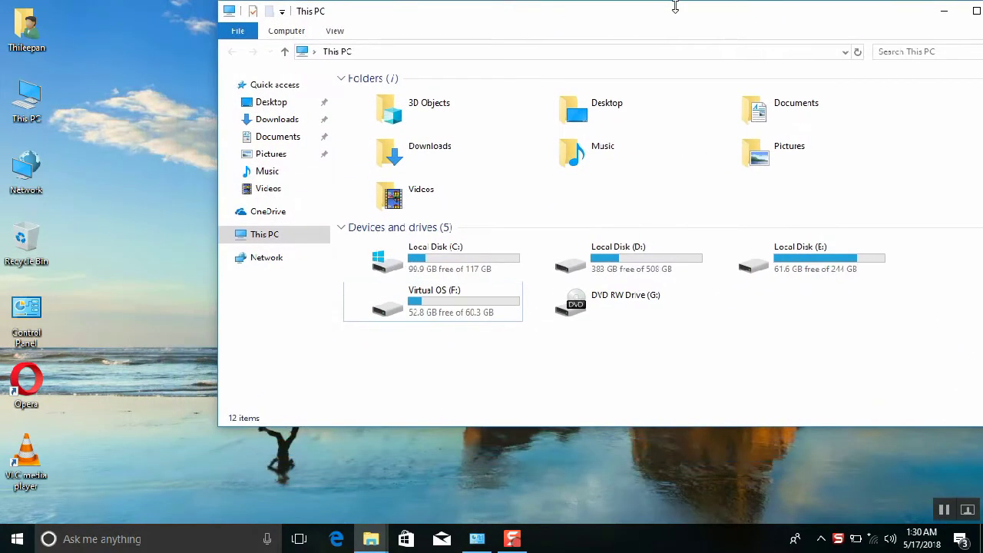
left_click(500, 314)
Step: Open Computer Management for this PC, clear the file window out of the way, and show Disk Management
left_click(31, 121)
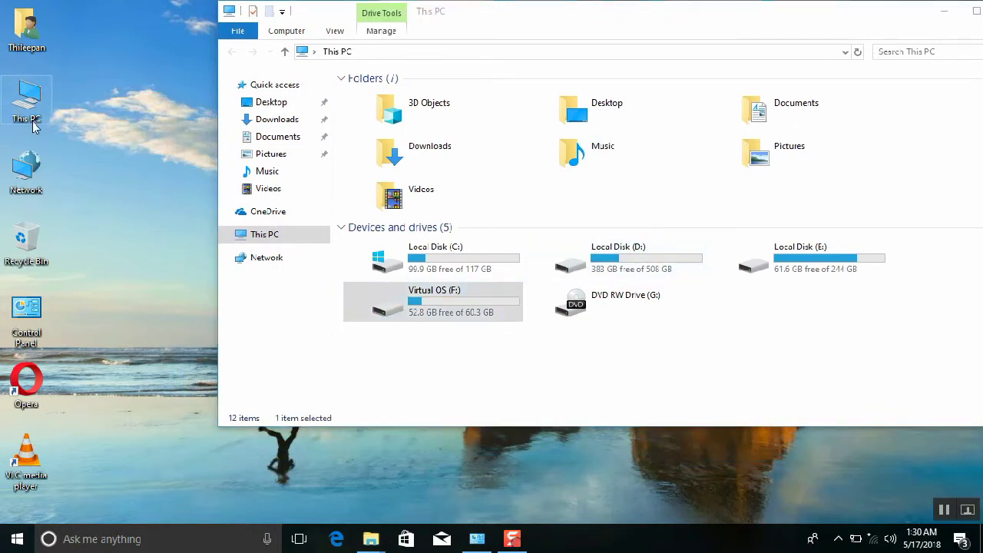
right_click(34, 120)
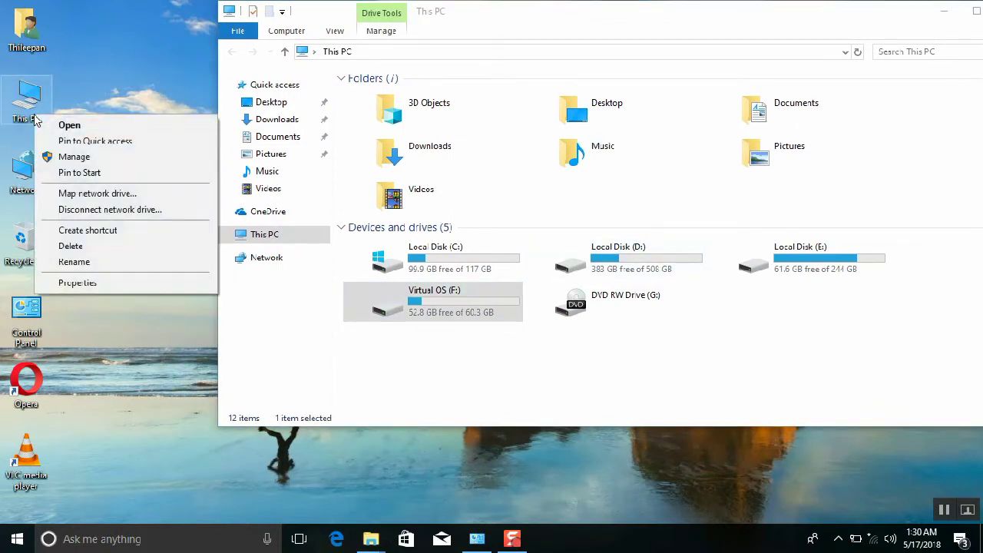
left_click(74, 157)
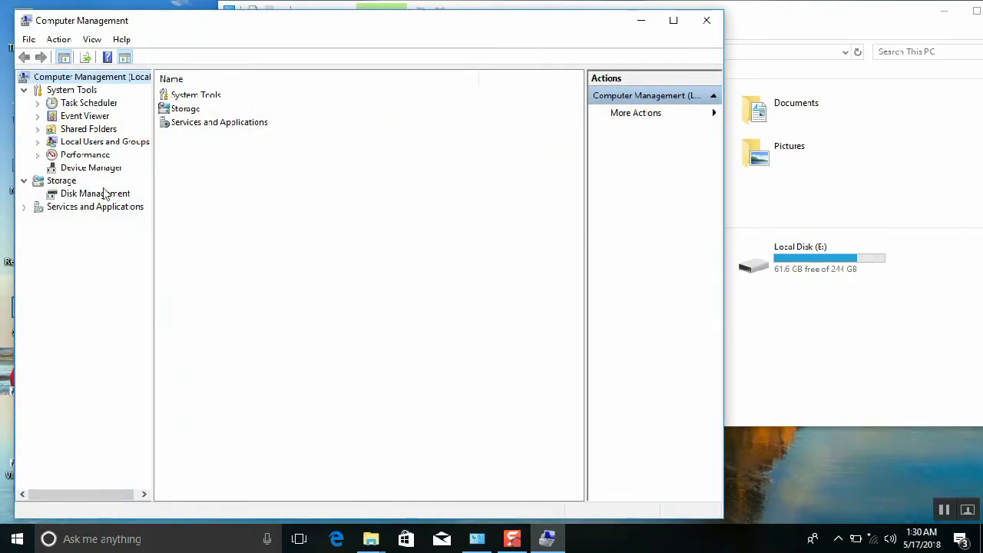
left_click_drag(726, 255, 750, 271)
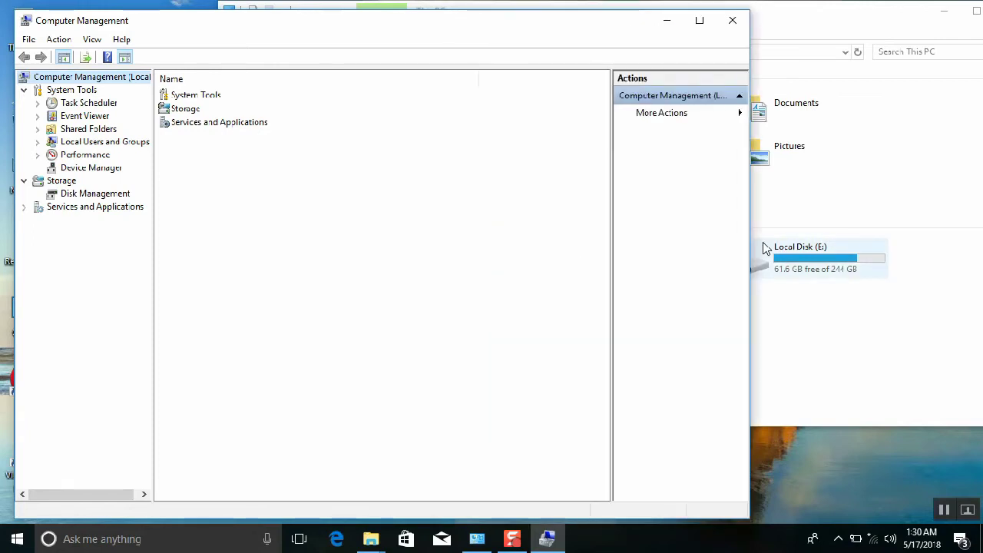
left_click(952, 17)
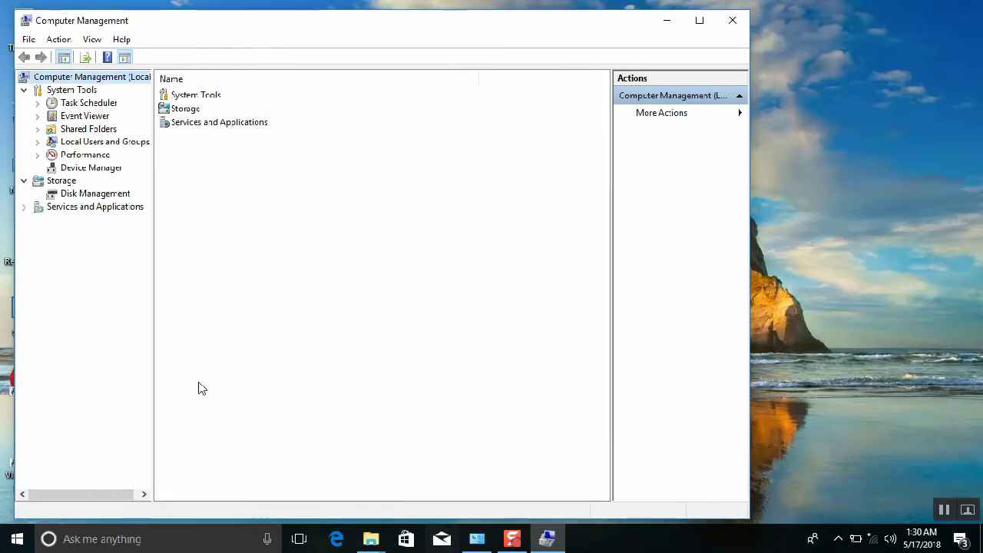
left_click(80, 196)
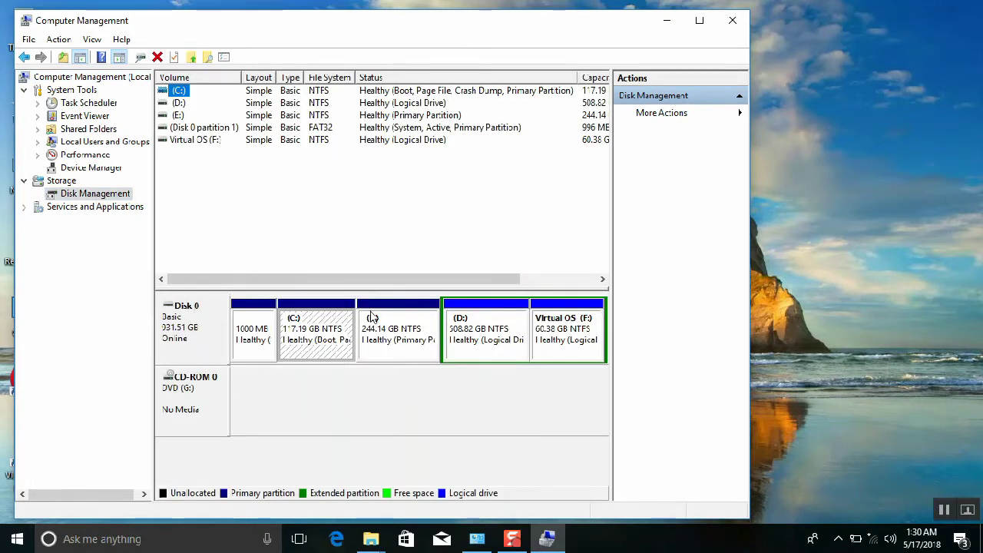
Step: Remove the drive letter F: from the Virtual OS volume and accept both warnings
left_click(192, 142)
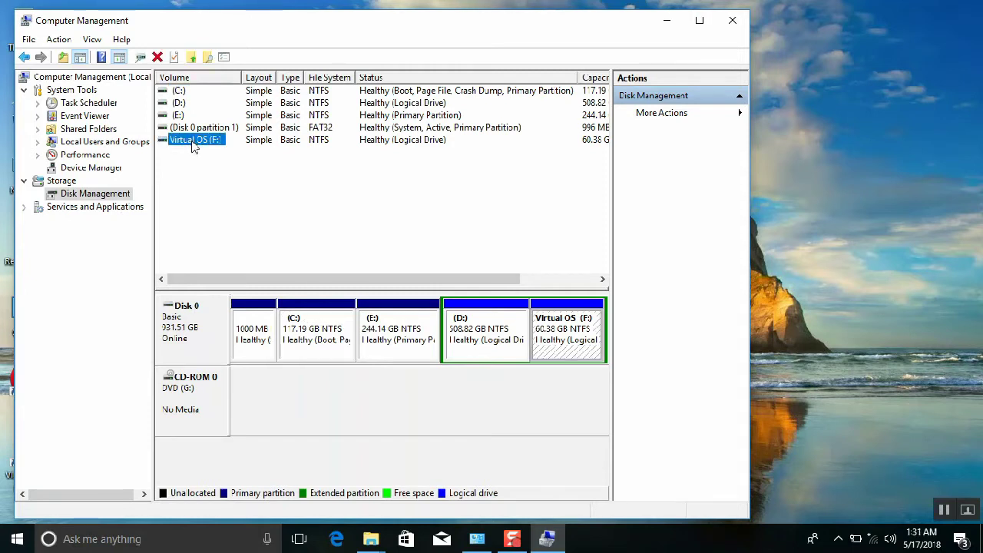
right_click(192, 146)
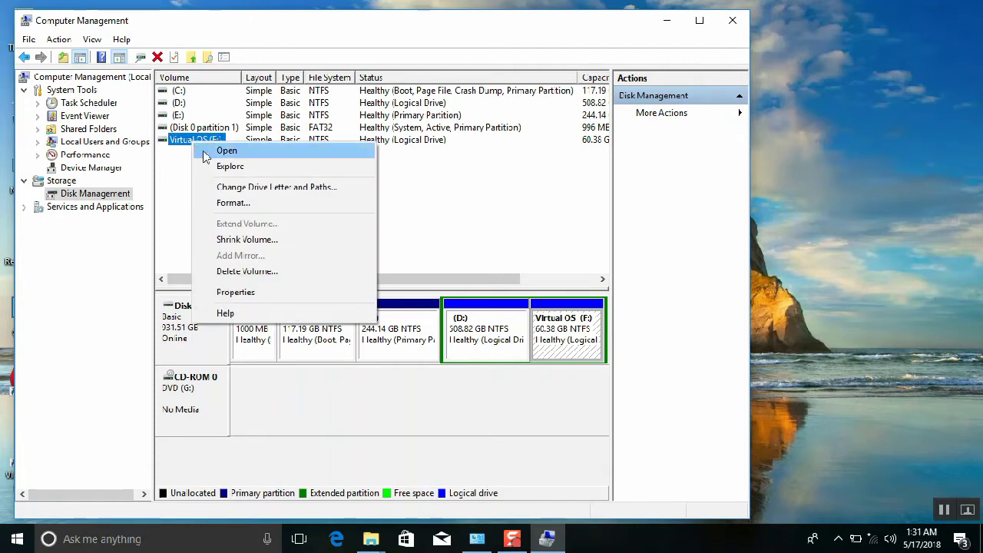
left_click(245, 192)
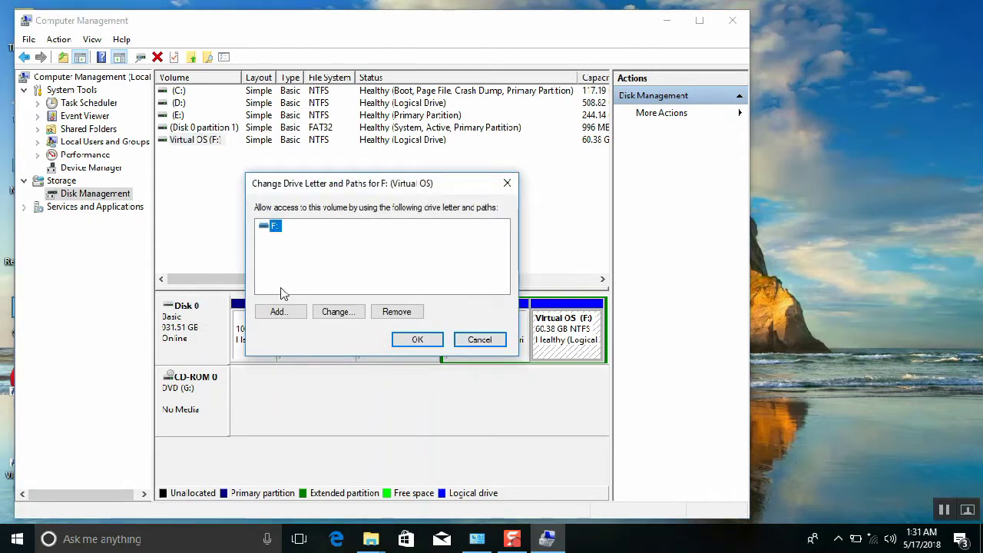
left_click(392, 312)
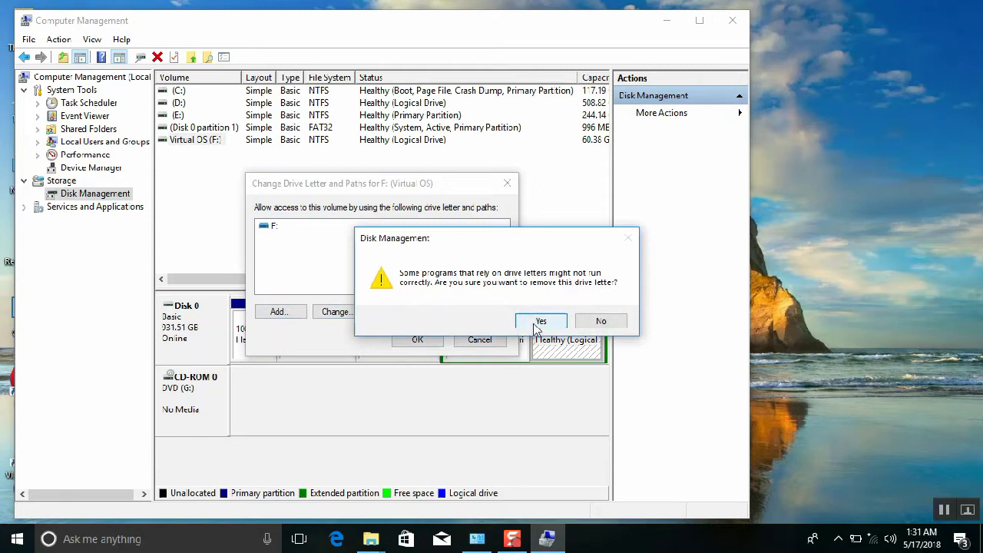
left_click(539, 322)
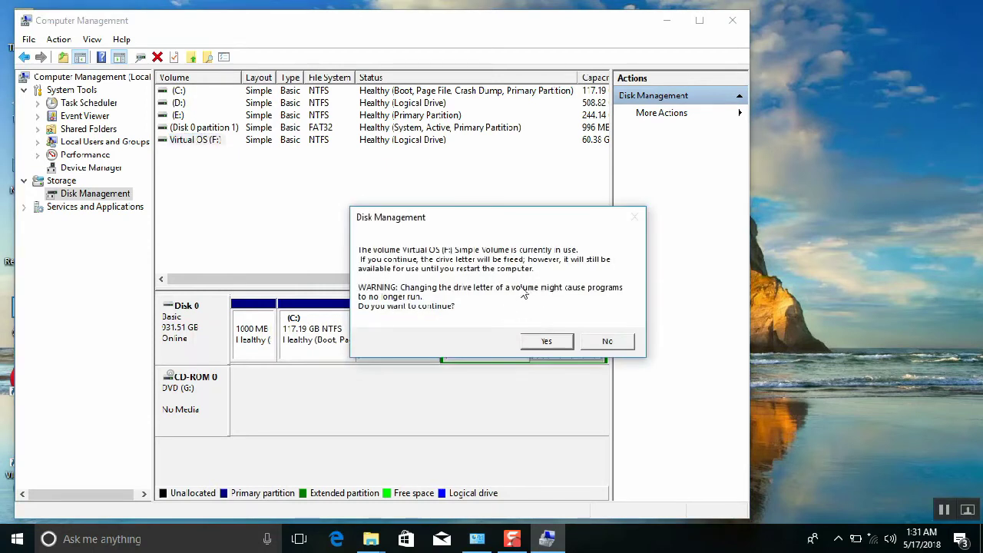
left_click(550, 344)
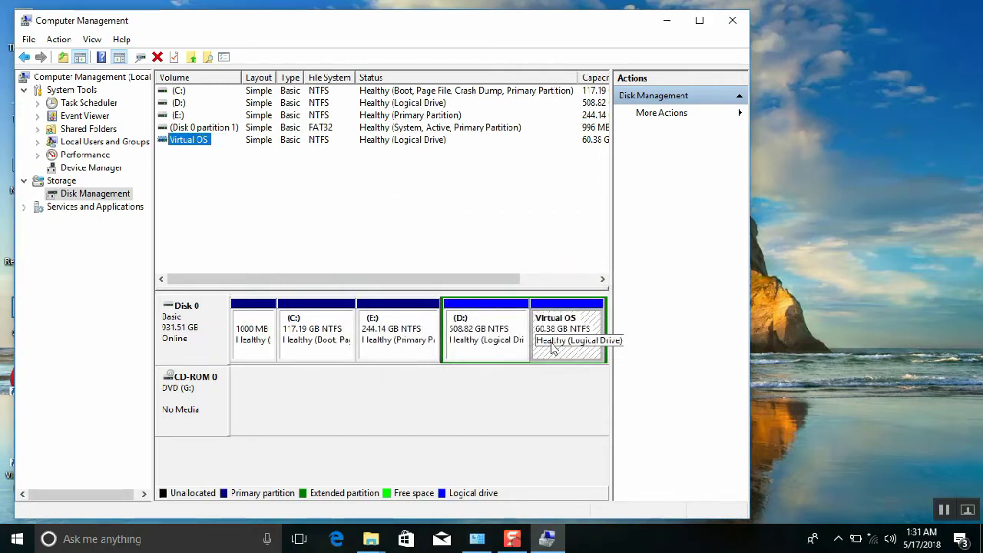
Step: Minimize Computer Management and check the drives listed in a maximized This PC window
left_click(667, 21)
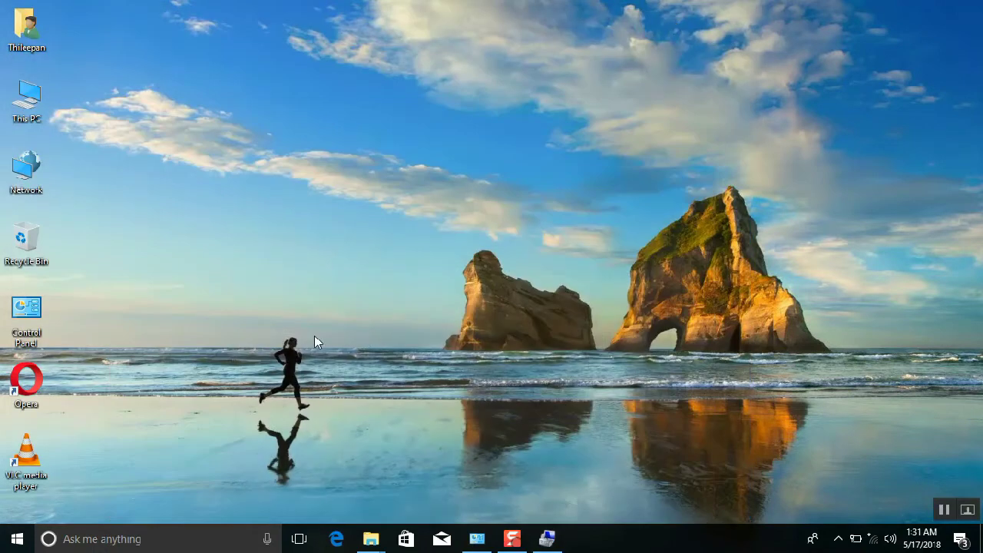
mouse_move(383, 547)
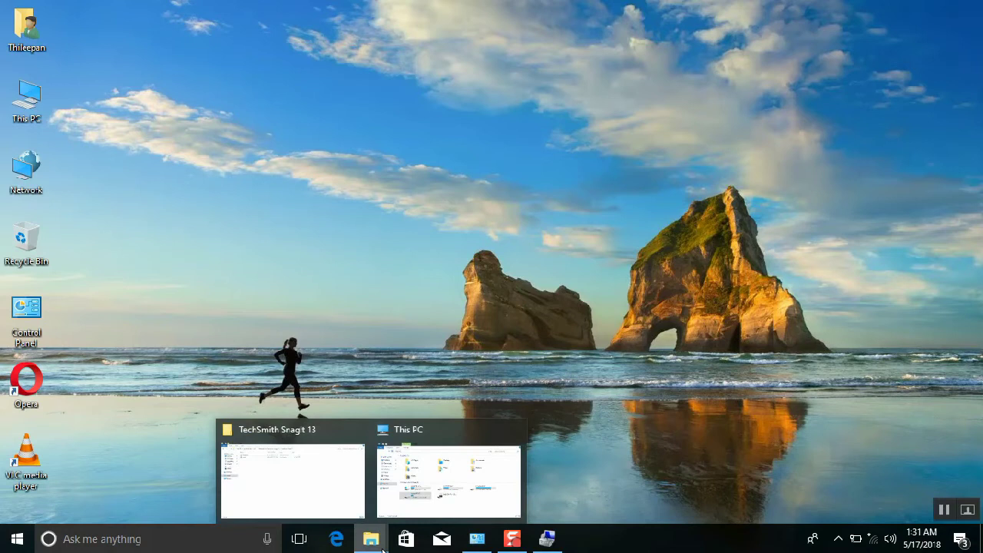
left_click(427, 497)
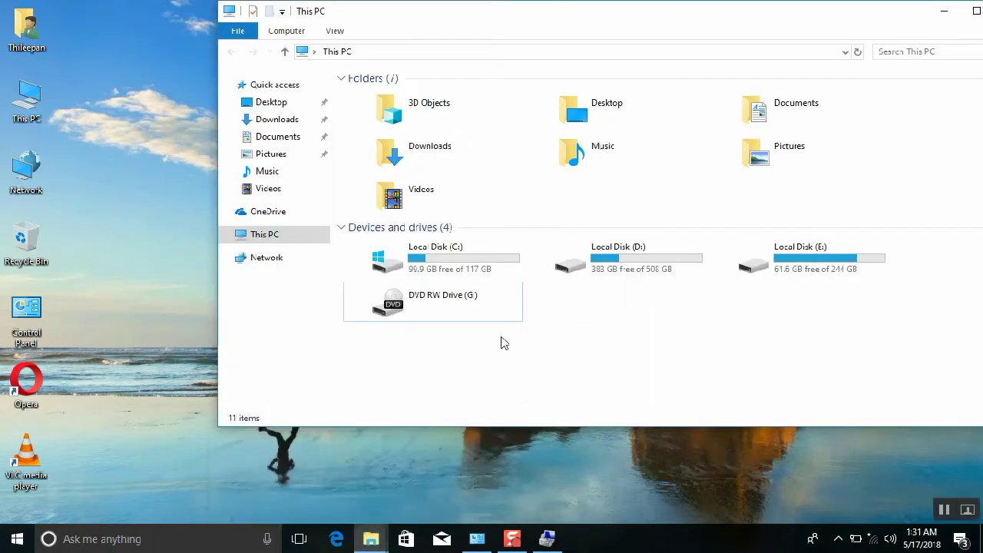
left_click(977, 11)
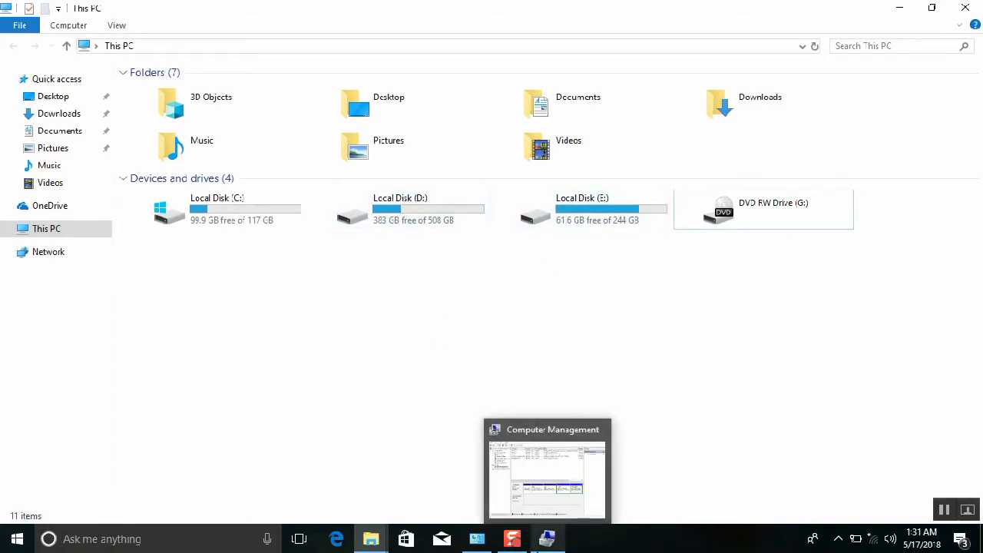
Step: Return to Disk Management and assign the drive letter F to the Virtual OS volume
left_click(547, 538)
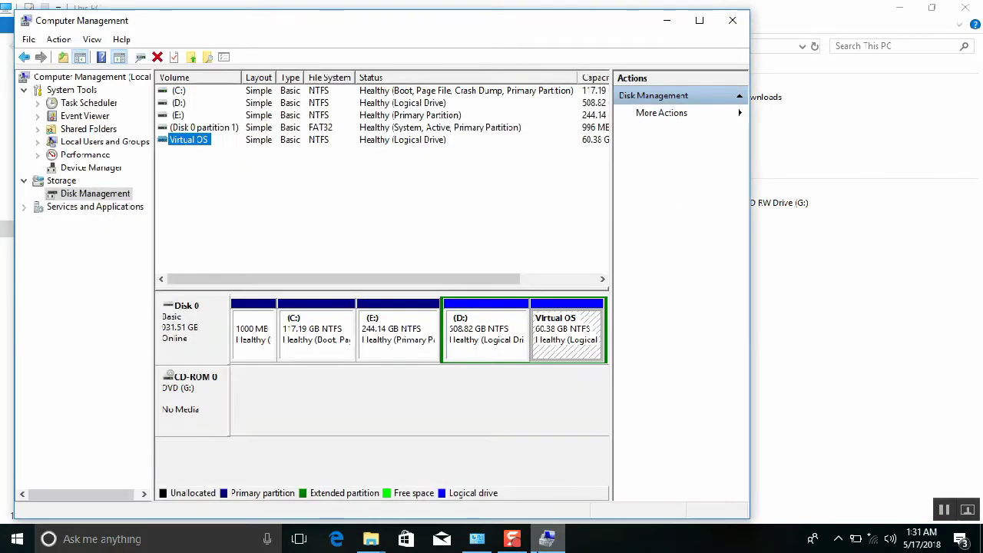
left_click(179, 143)
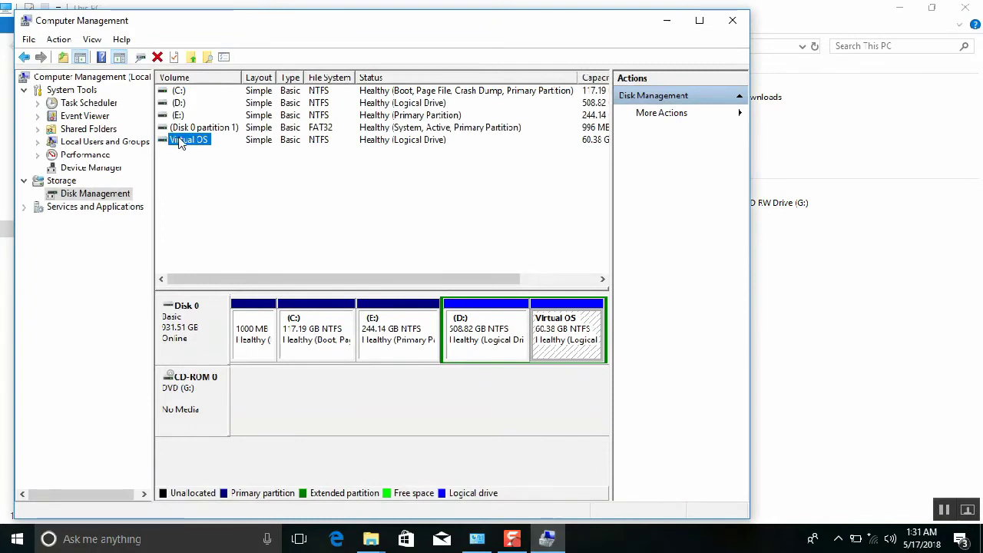
right_click(179, 141)
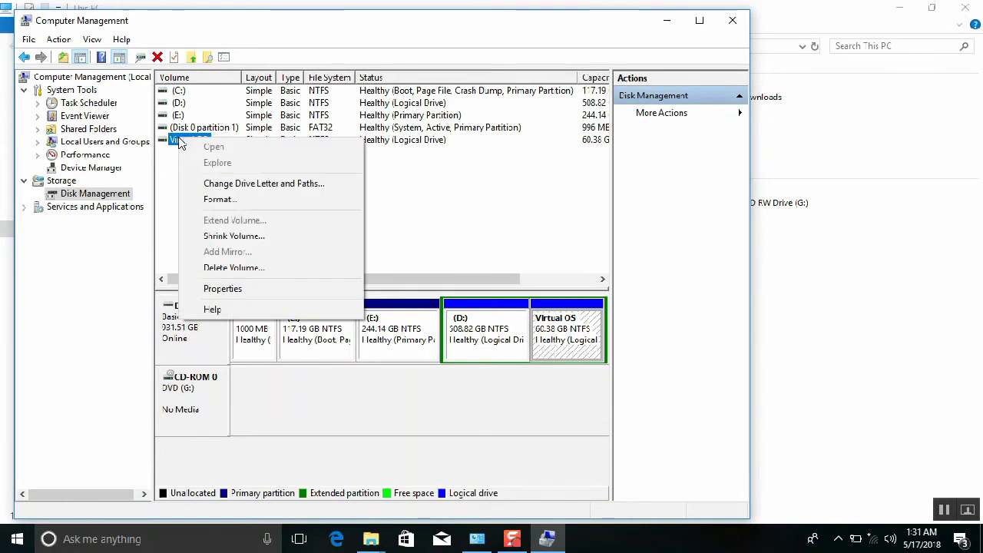
left_click(218, 188)
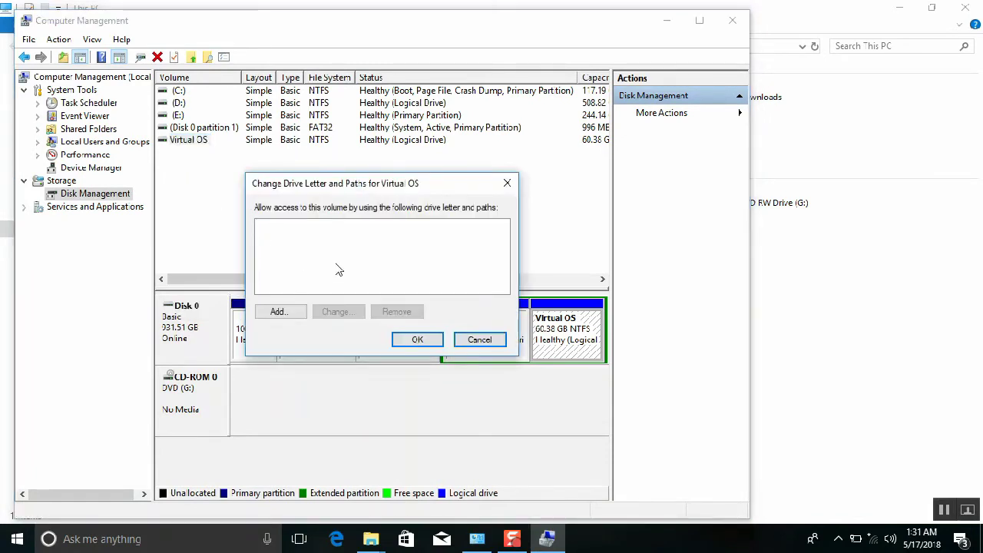
left_click(292, 321)
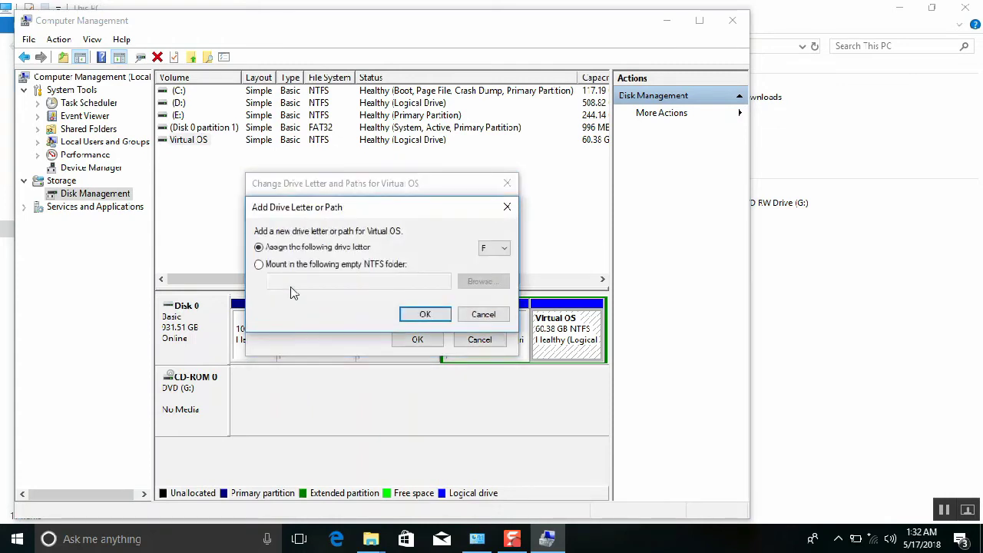
left_click(504, 252)
left_click(503, 251)
left_click(411, 315)
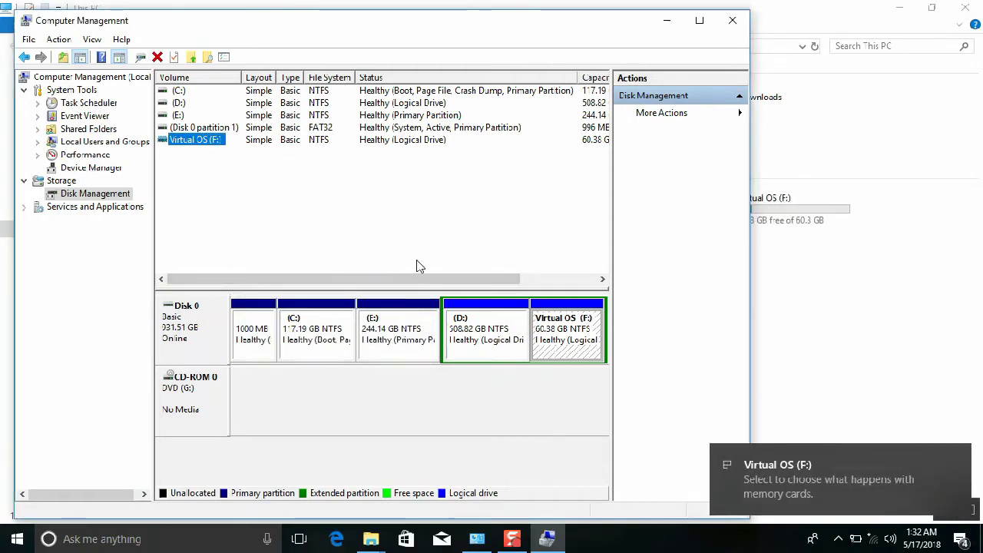
Step: Minimize Computer Management, check This PC for the Virtual OS (F:) drive, and close the file window
left_click(676, 29)
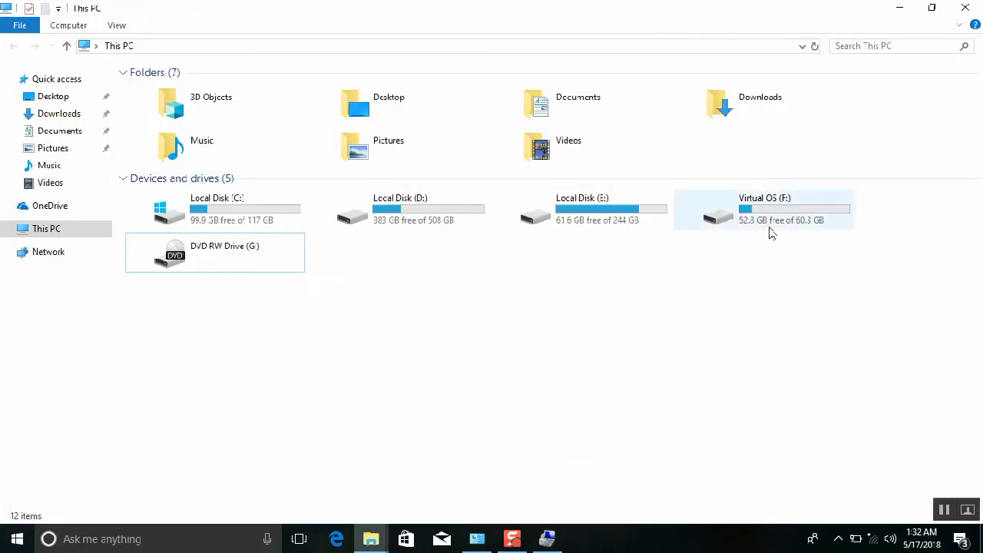
left_click(828, 232)
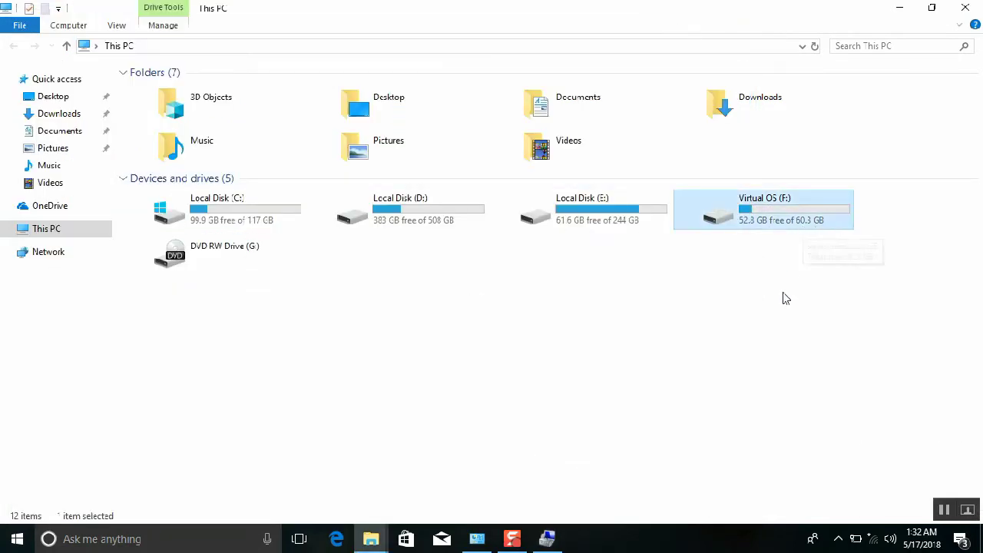
left_click(966, 9)
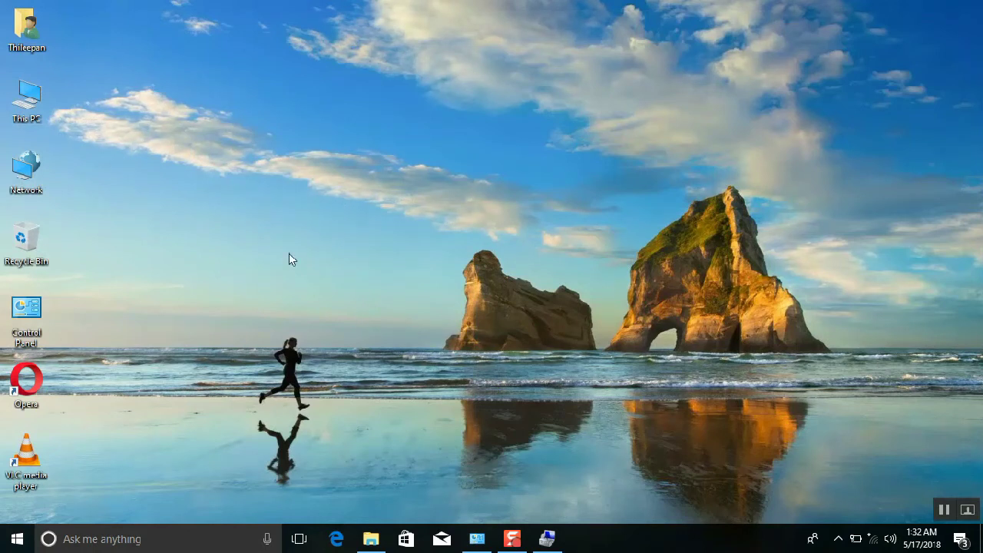
Step: Switch to the TechSmith SnagIt 13 folder window, go to This PC, and select the PENDRIVE (H:) drive
mouse_move(371, 539)
left_click(315, 461)
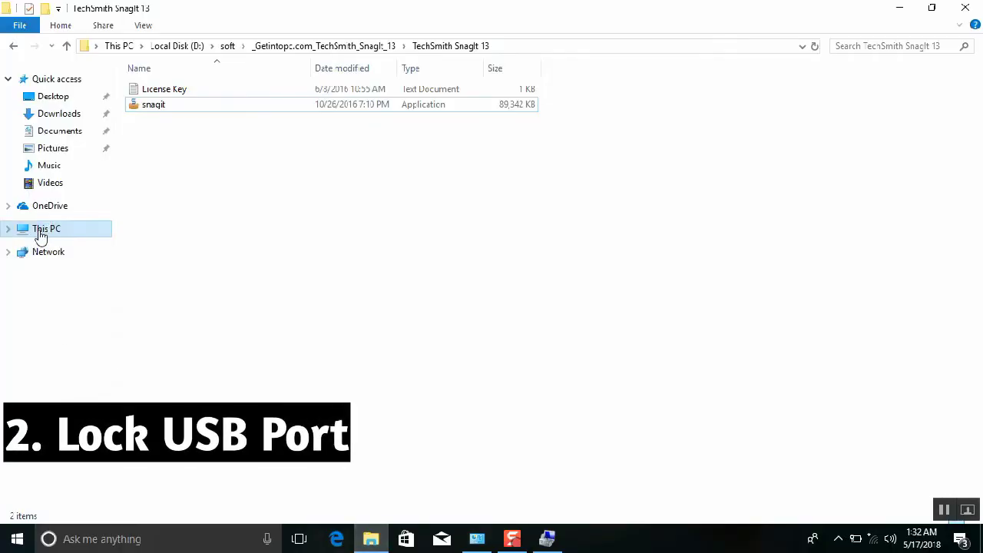
left_click(42, 230)
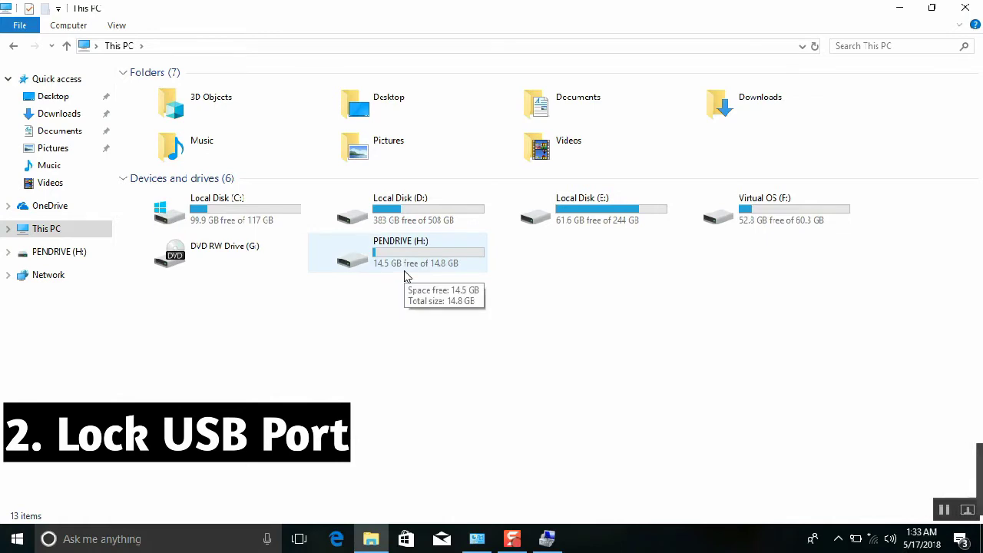
left_click(407, 270)
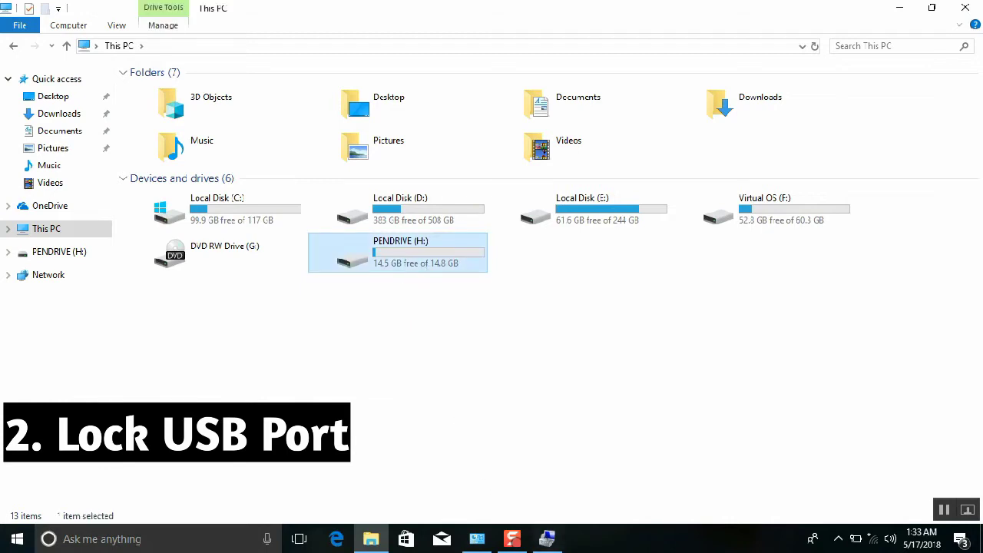
Step: Close Computer Management and minimize the This PC window to return to the desktop
left_click(548, 539)
left_click(733, 20)
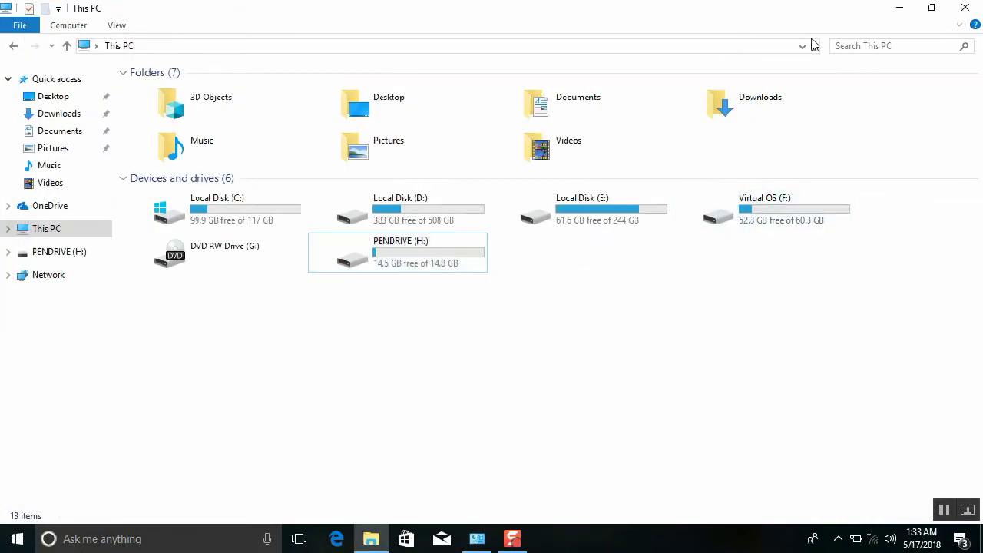
left_click(902, 11)
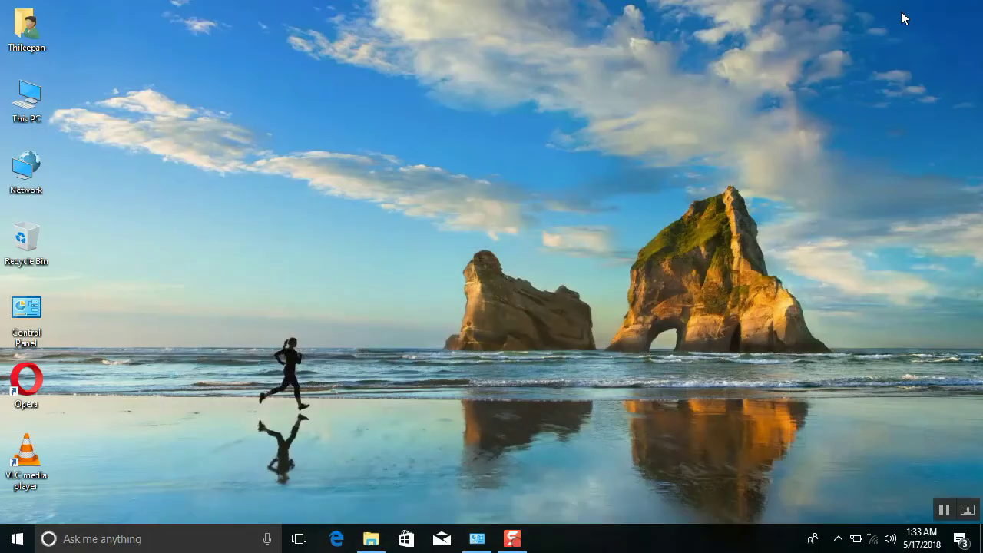
Step: Open Control Panel maximized, switch its view to Category, and set it back to Large icons
double_click(33, 350)
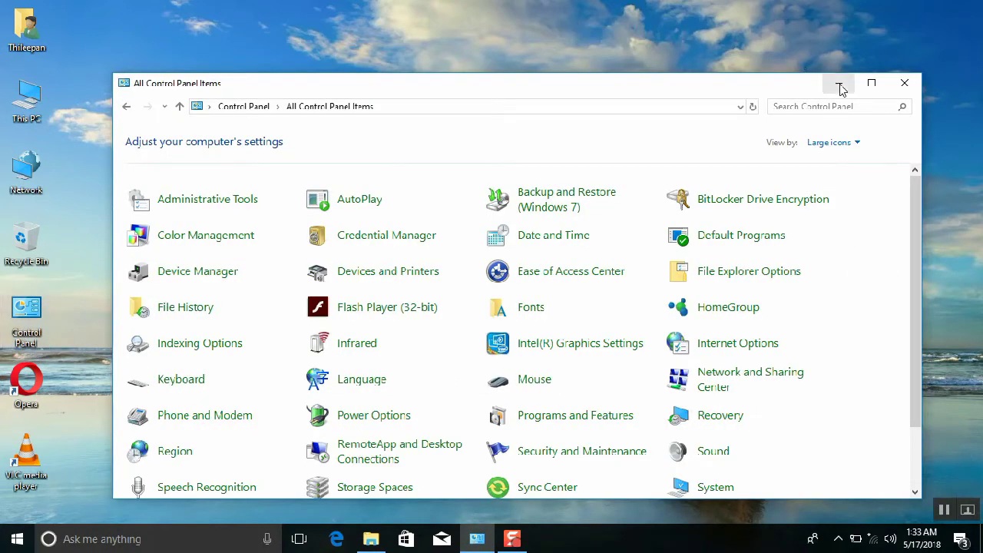
left_click(871, 84)
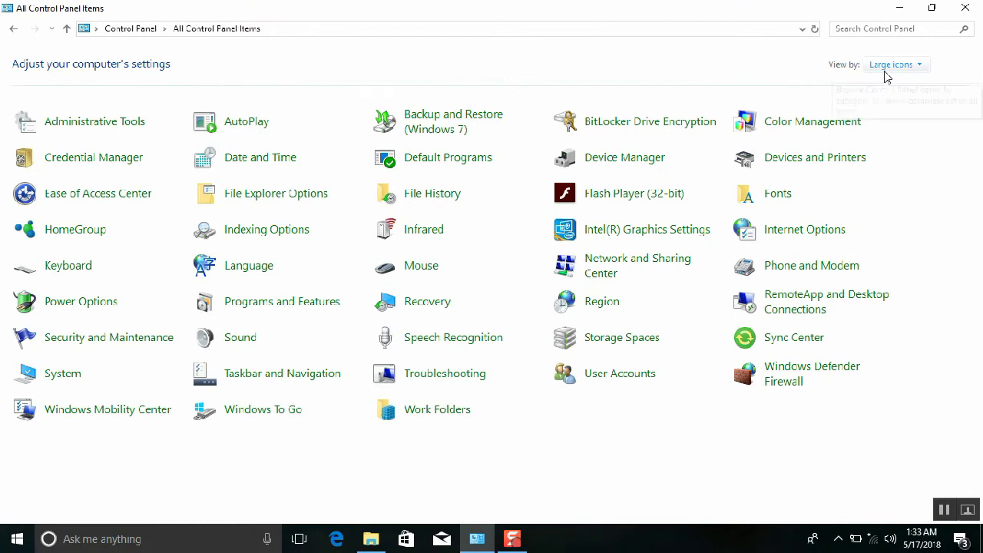
left_click(888, 71)
left_click(885, 83)
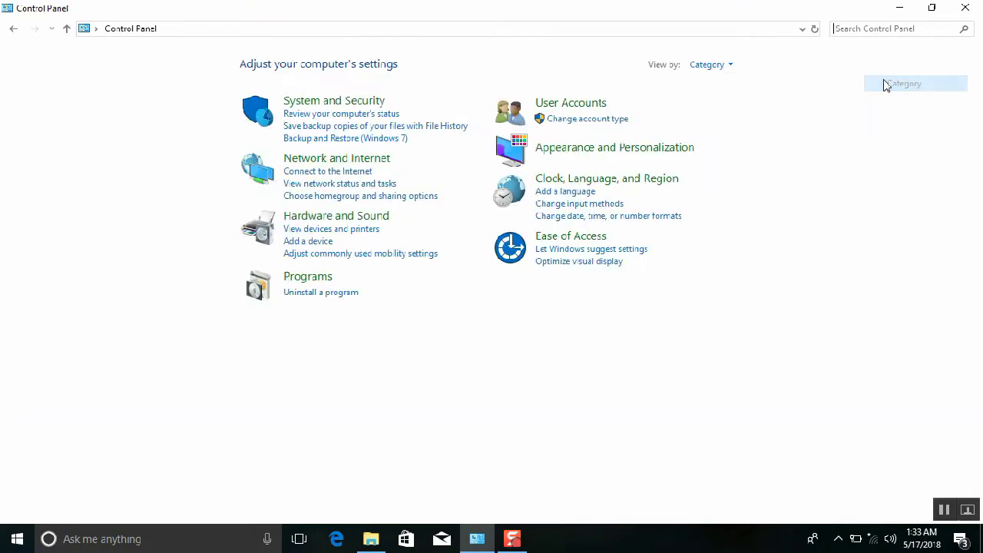
left_click(710, 65)
left_click(736, 103)
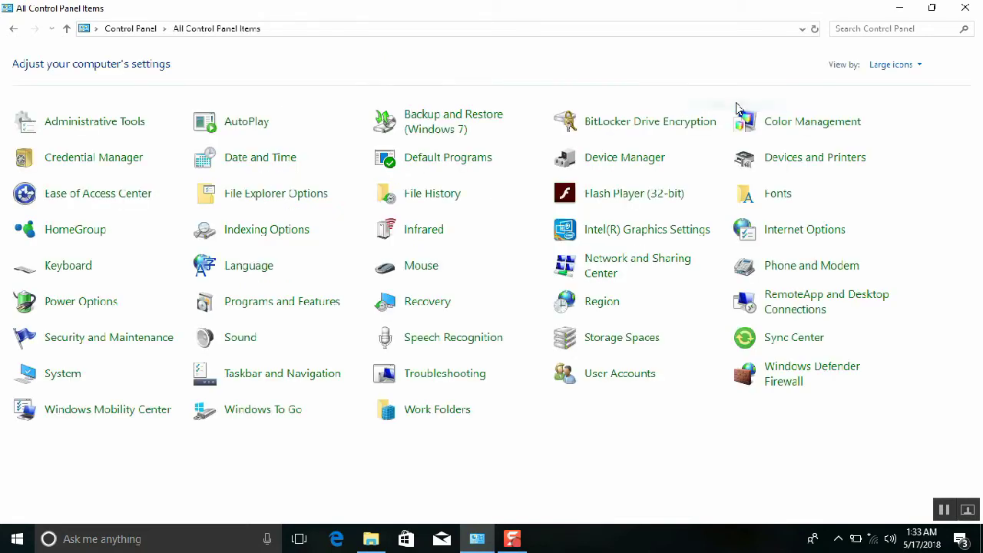
Step: Open Device Manager maximized and expand the Universal Serial Bus controllers group
left_click(625, 158)
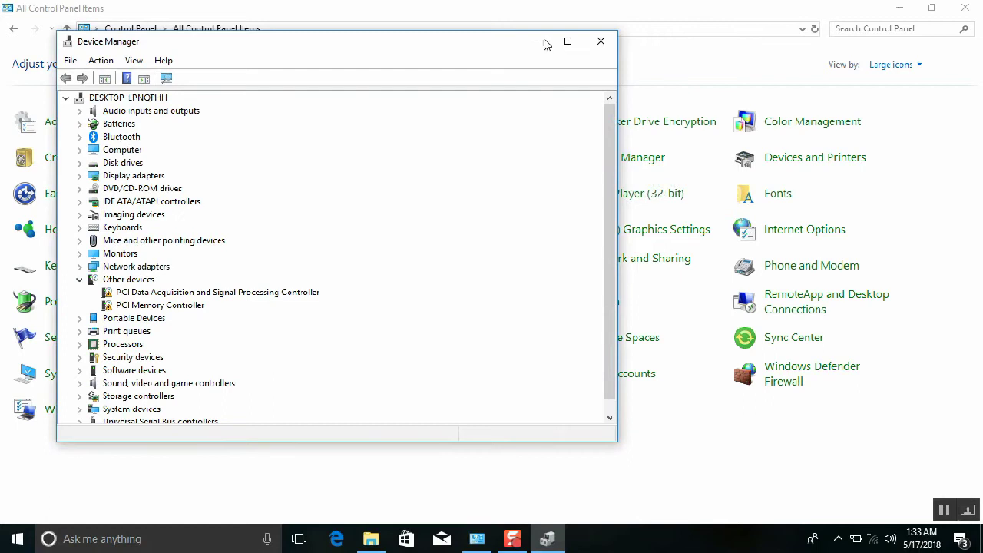
left_click(569, 40)
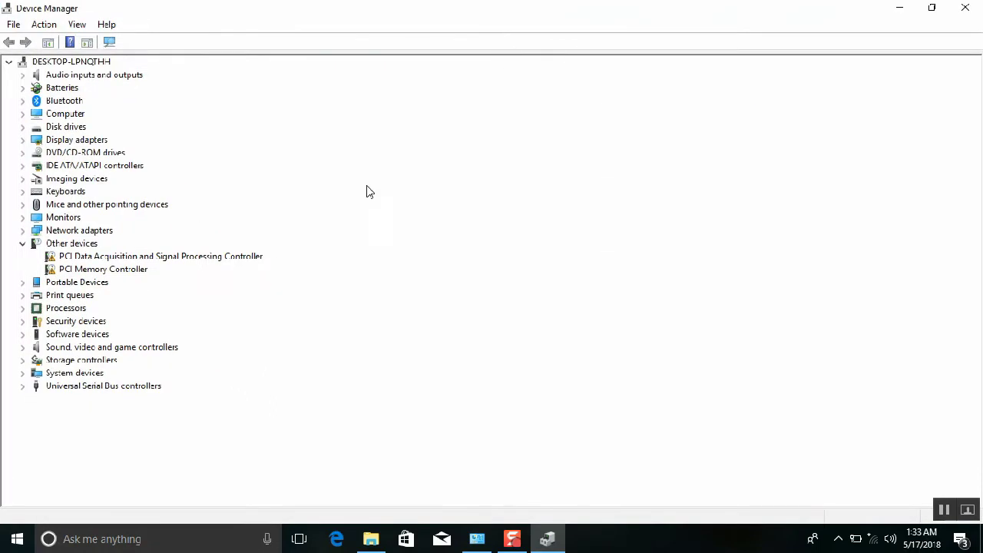
left_click(22, 386)
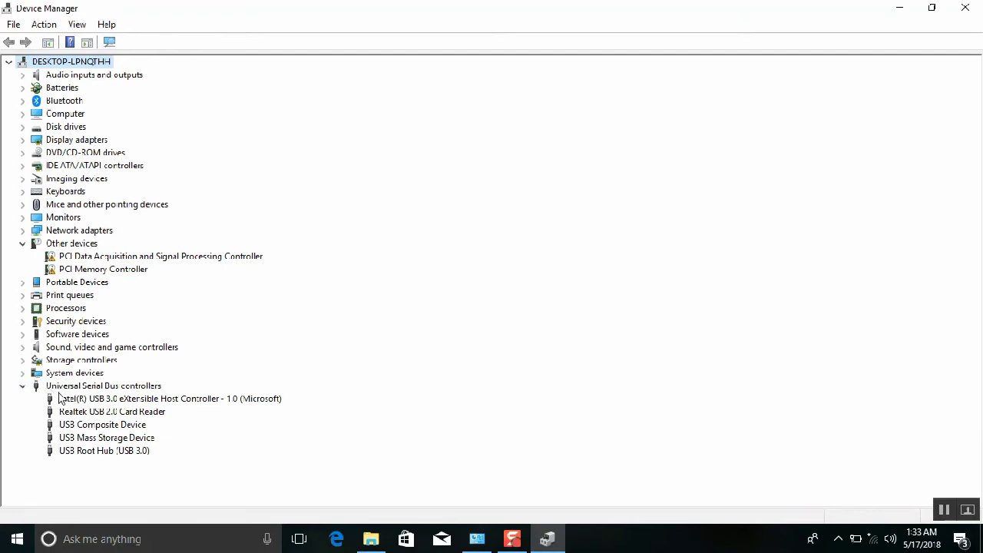
Step: Disable the USB Mass Storage Device and confirm the action
left_click(143, 441)
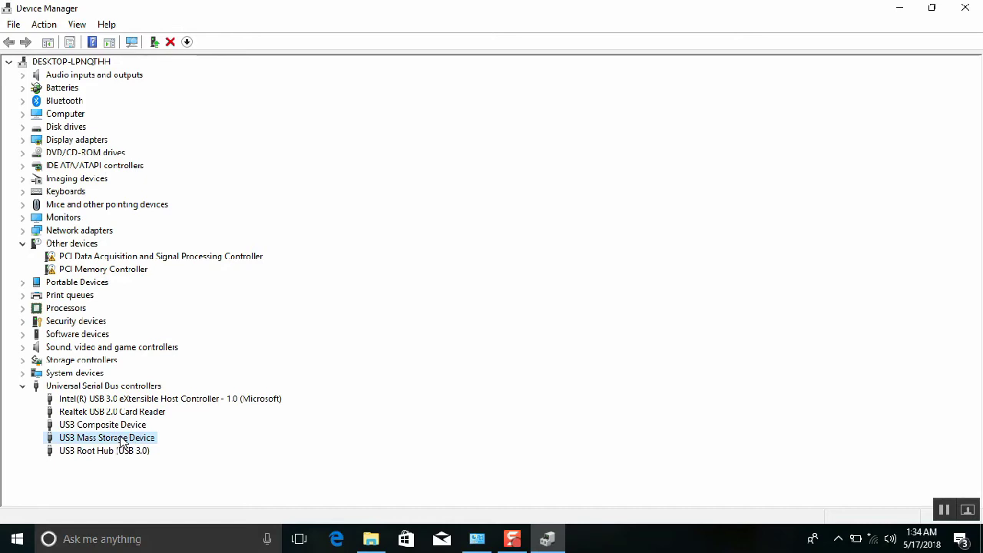
right_click(121, 443)
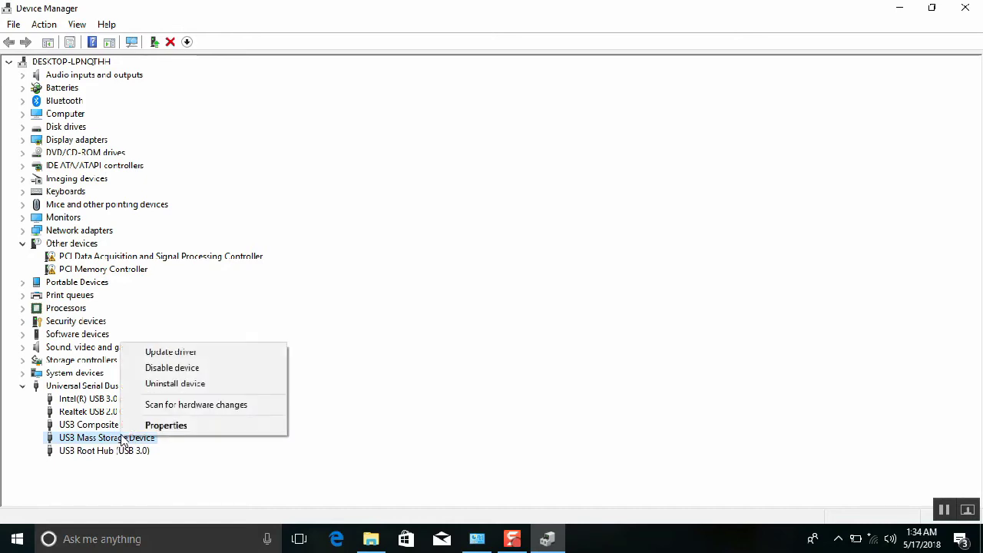
left_click(182, 375)
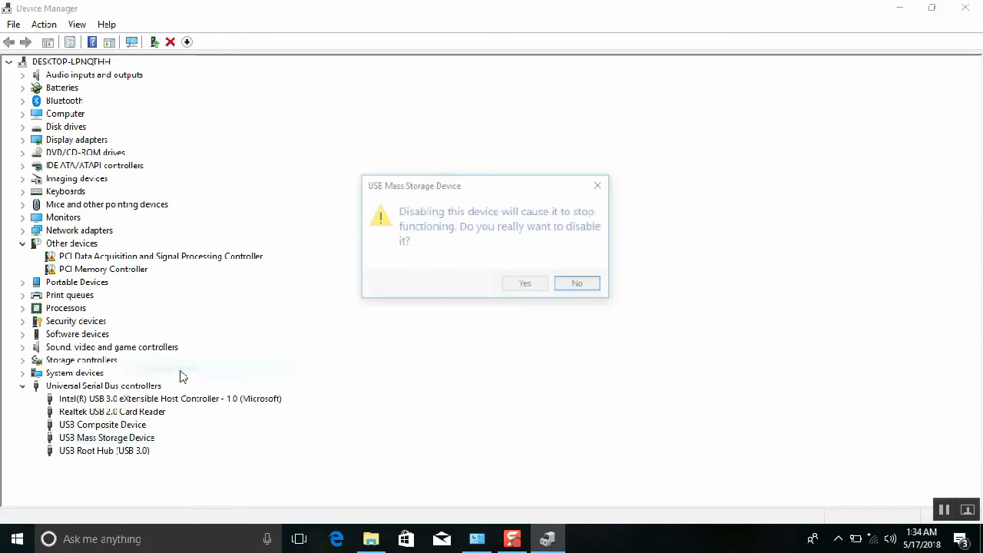
left_click(526, 287)
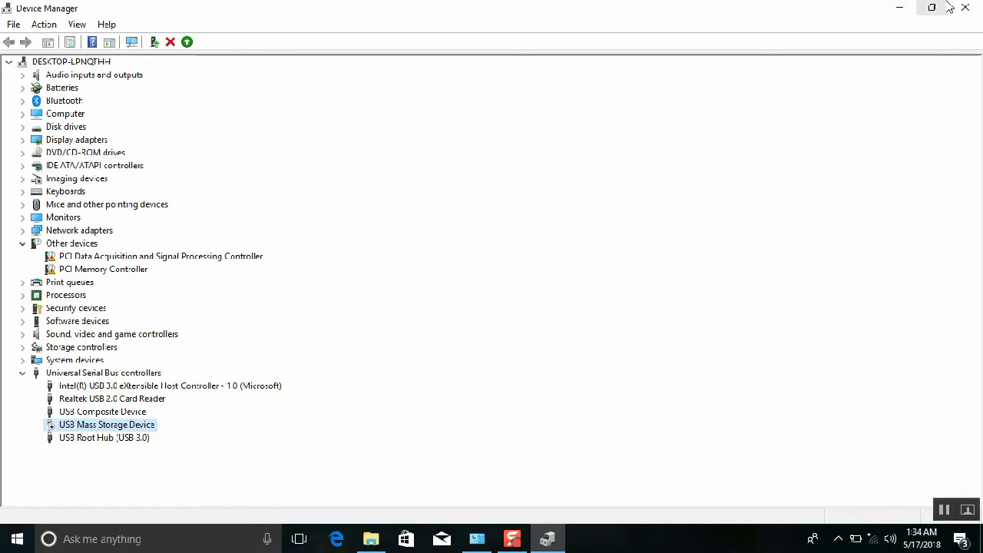
Step: Minimize Device Manager and Control Panel, and check This PC and the hidden tray icons for the pen drive
left_click(900, 10)
left_click(900, 9)
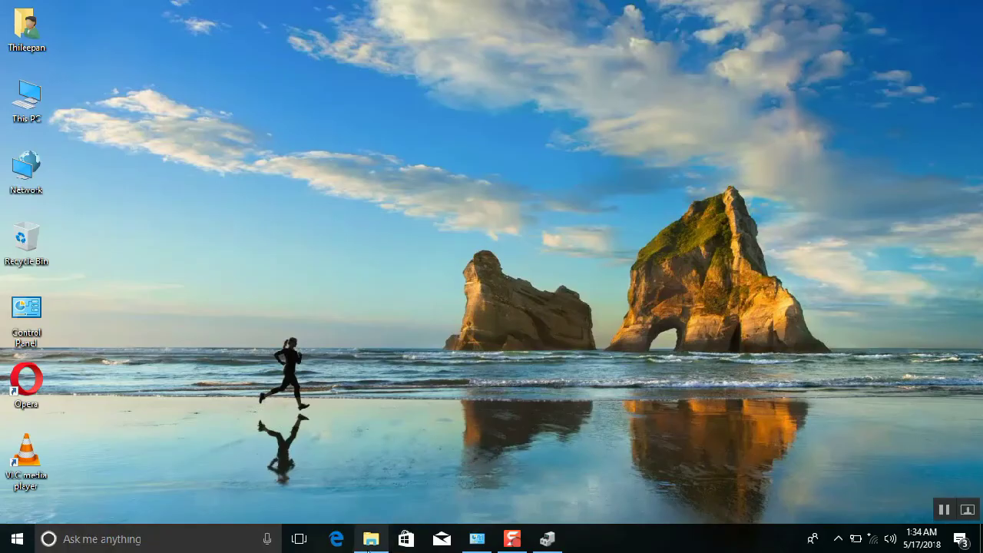
left_click(372, 539)
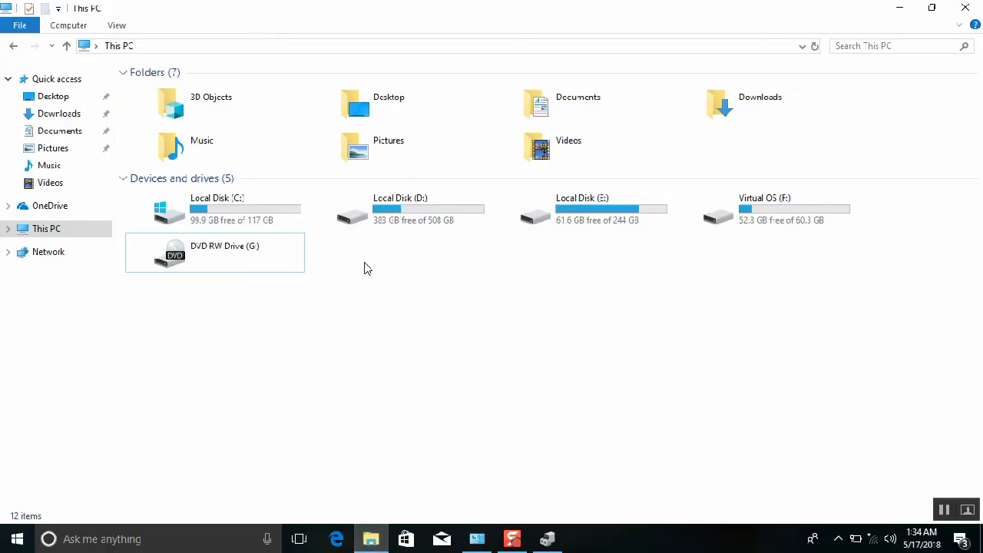
left_click(841, 543)
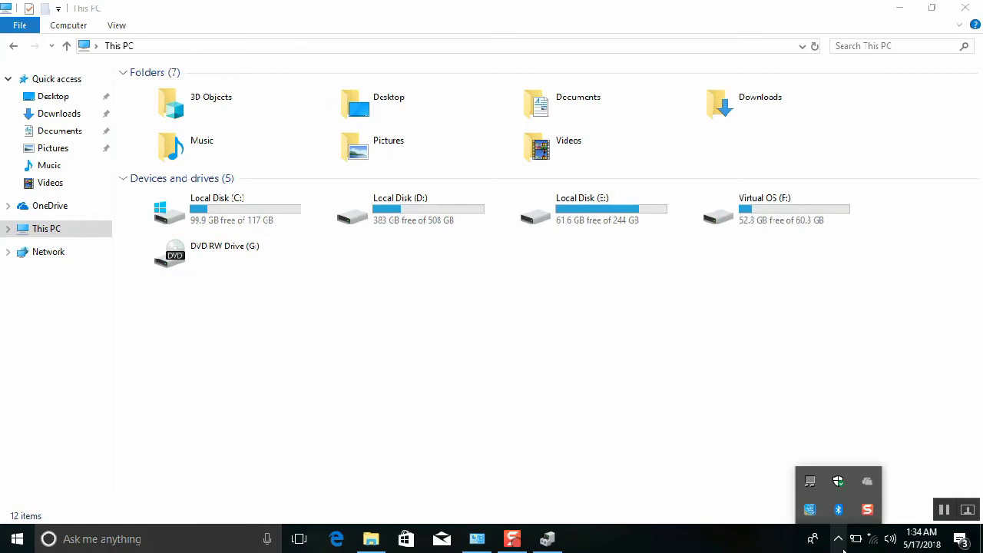
left_click(695, 480)
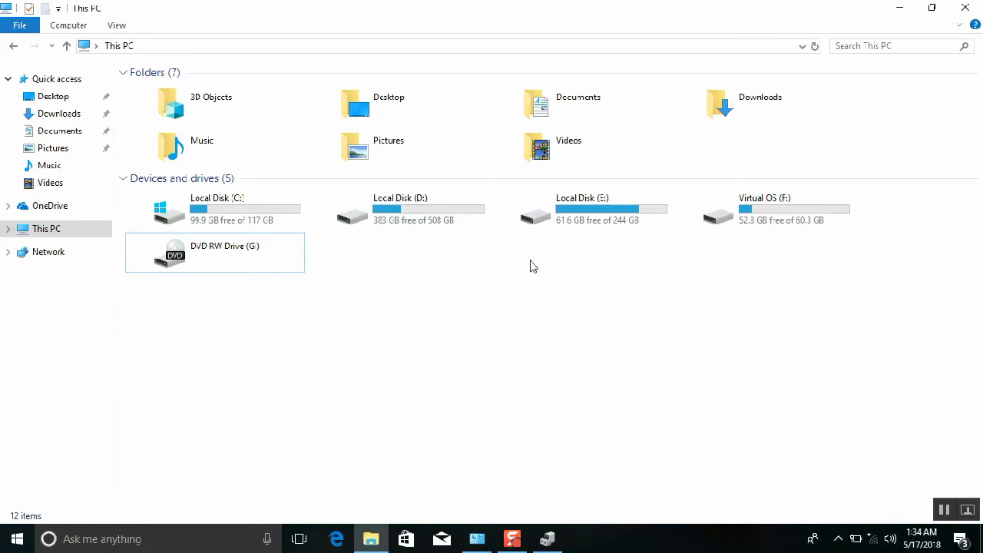
Step: Return to Device Manager and enable the USB Mass Storage Device
left_click(547, 538)
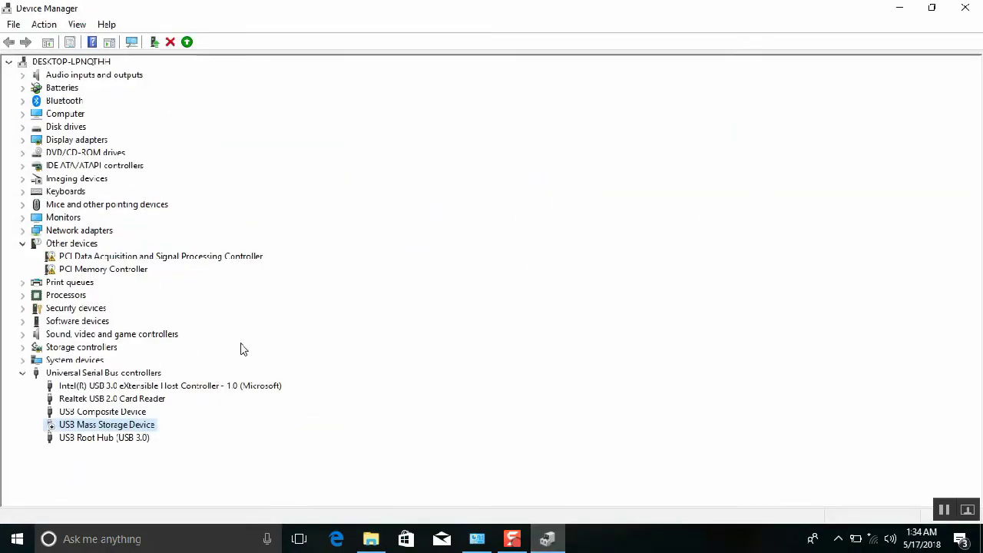
right_click(118, 435)
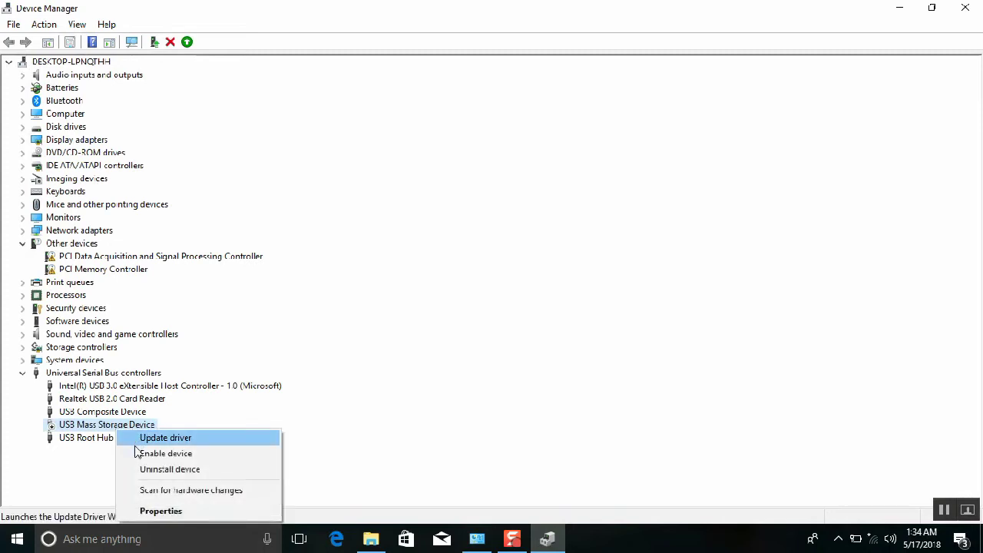
left_click(139, 454)
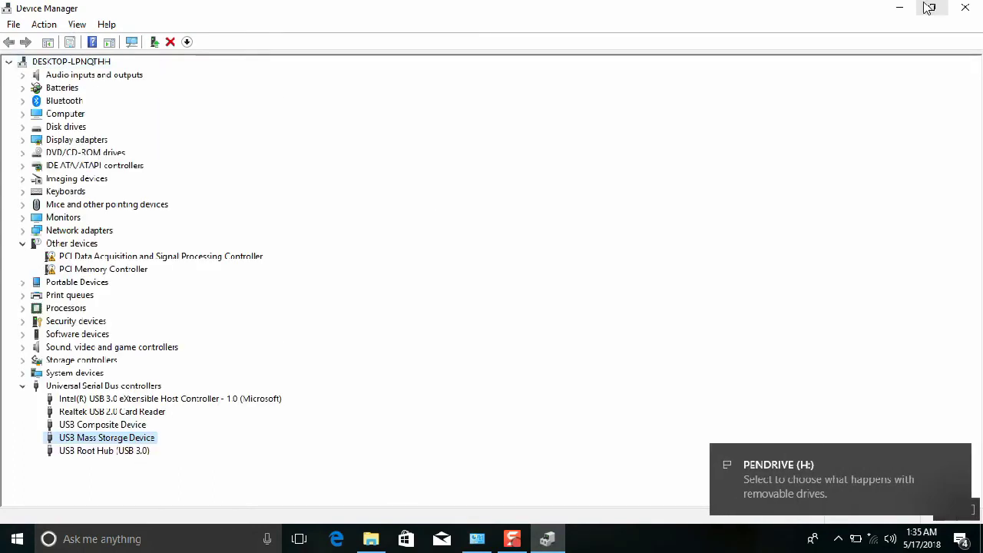
Step: Minimize Device Manager, check This PC for the PENDRIVE (H:) drive, and return to the desktop
left_click(901, 8)
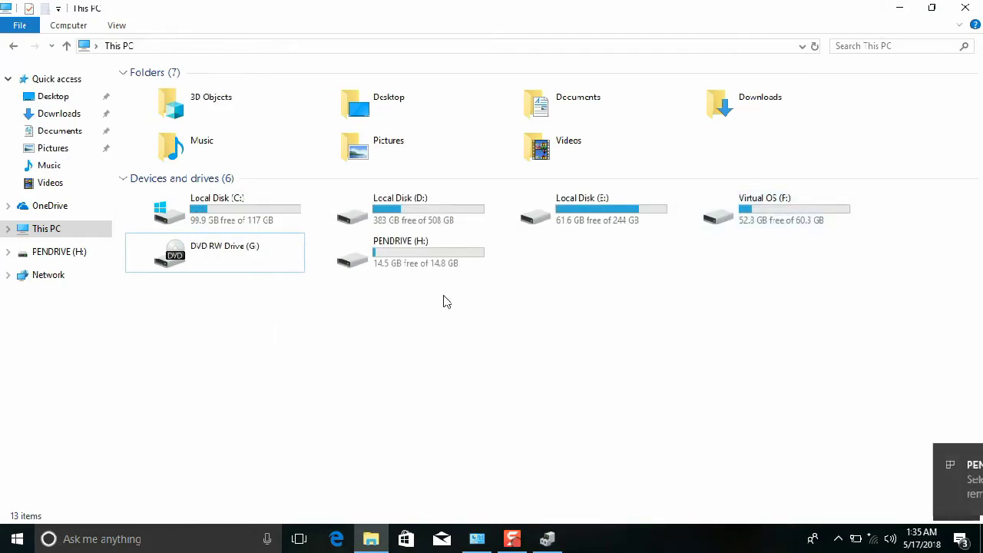
left_click(428, 257)
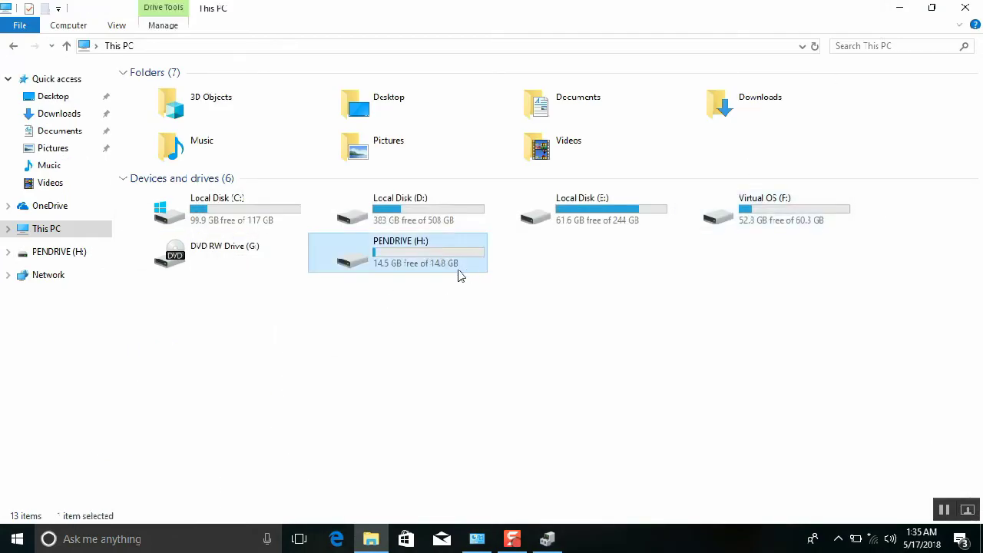
left_click(533, 325)
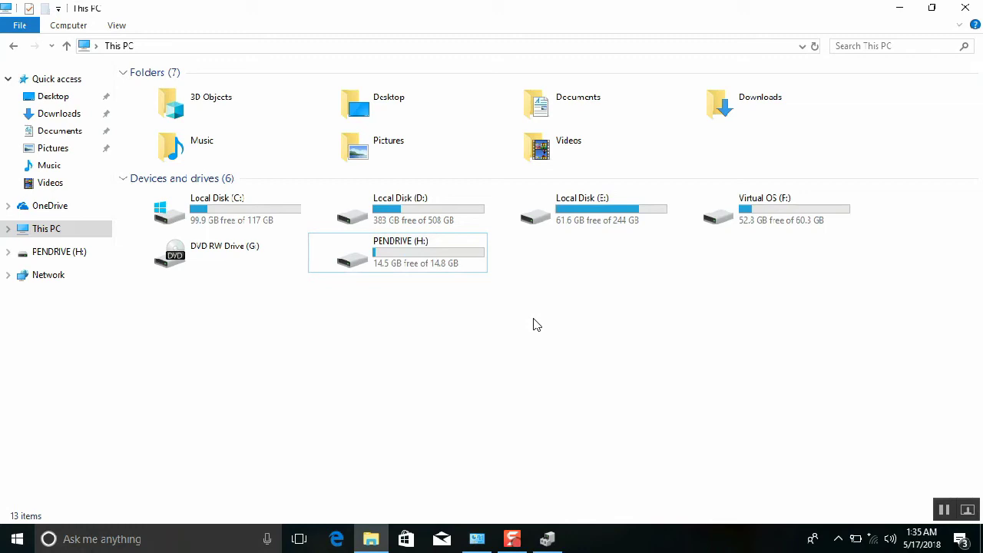
left_click(899, 9)
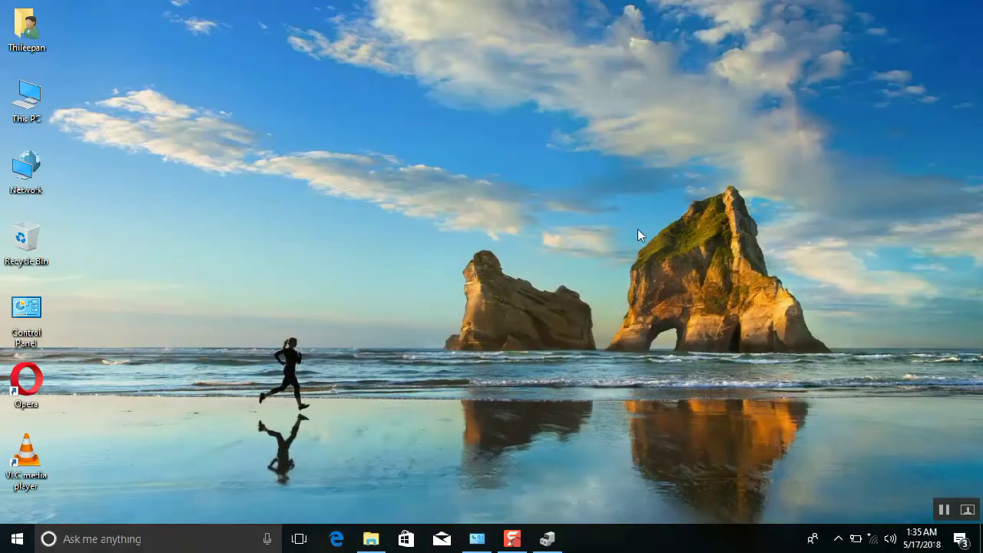
Step: Close the Device Manager and Control Panel windows
left_click(547, 539)
left_click(958, 6)
left_click(477, 539)
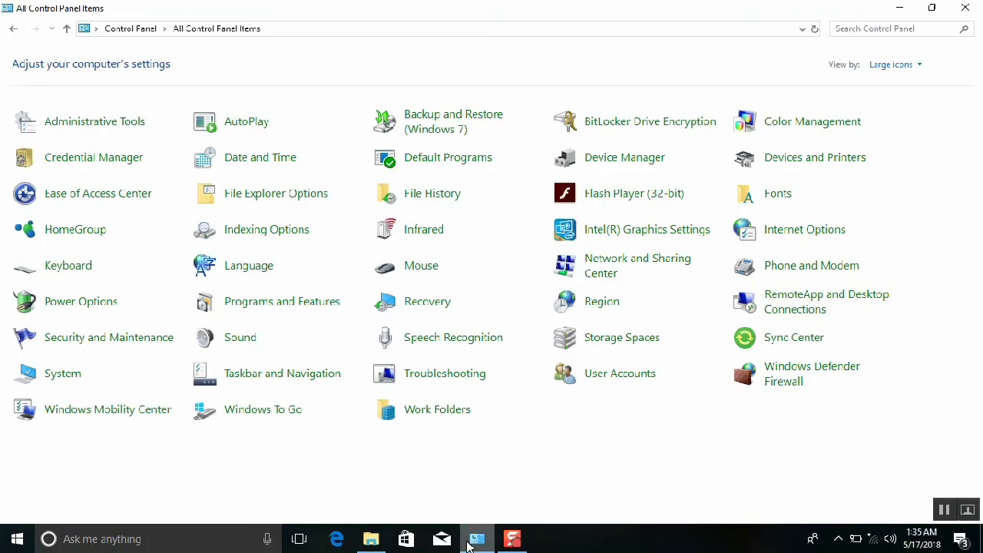
left_click(952, 11)
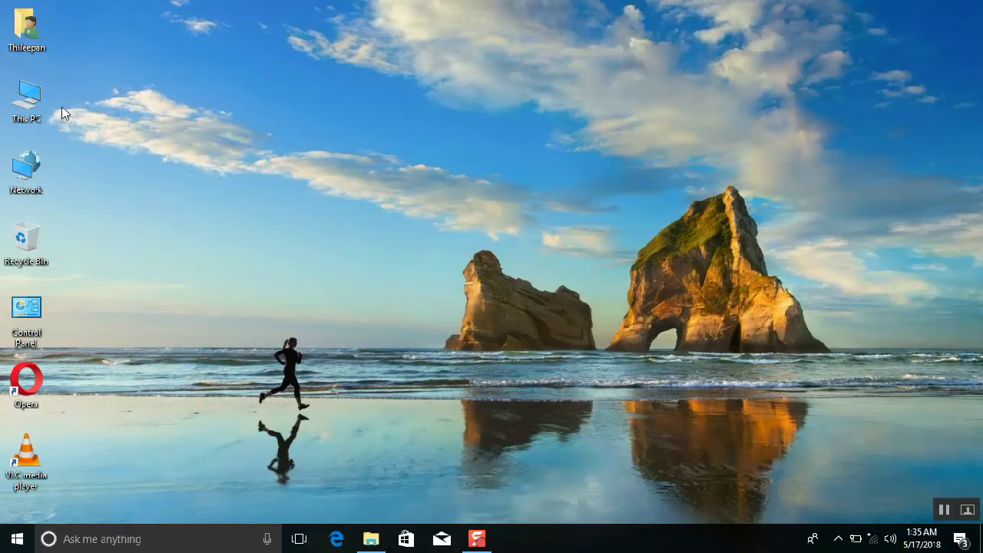
Step: Open This PC, turn on BitLocker for PENDRIVE (H:), and choose to unlock the drive with a password
double_click(29, 100)
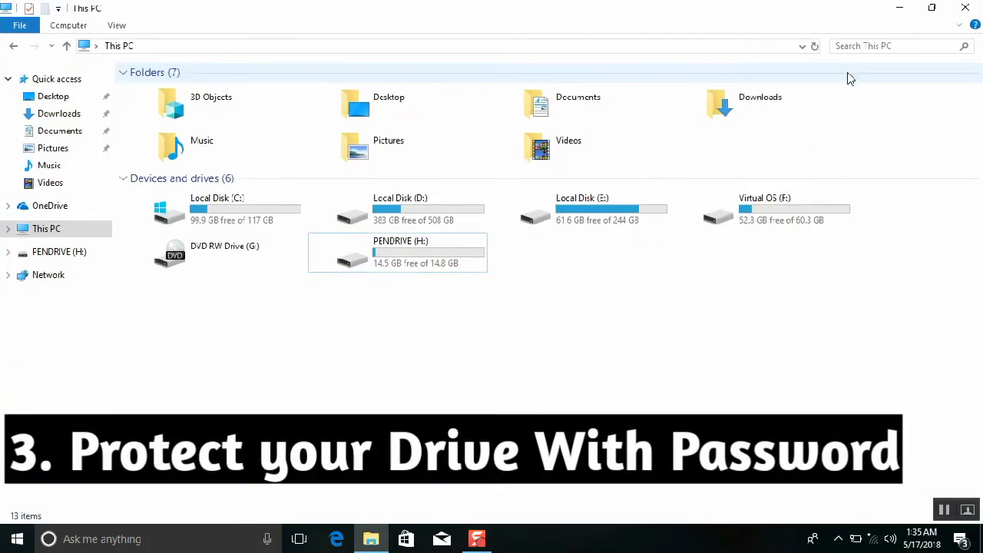
right_click(437, 257)
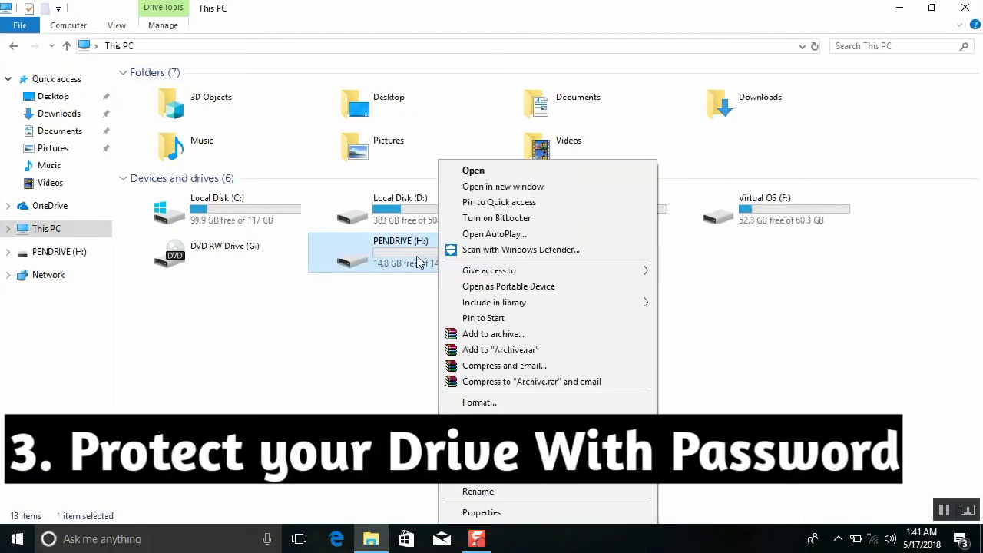
left_click(495, 218)
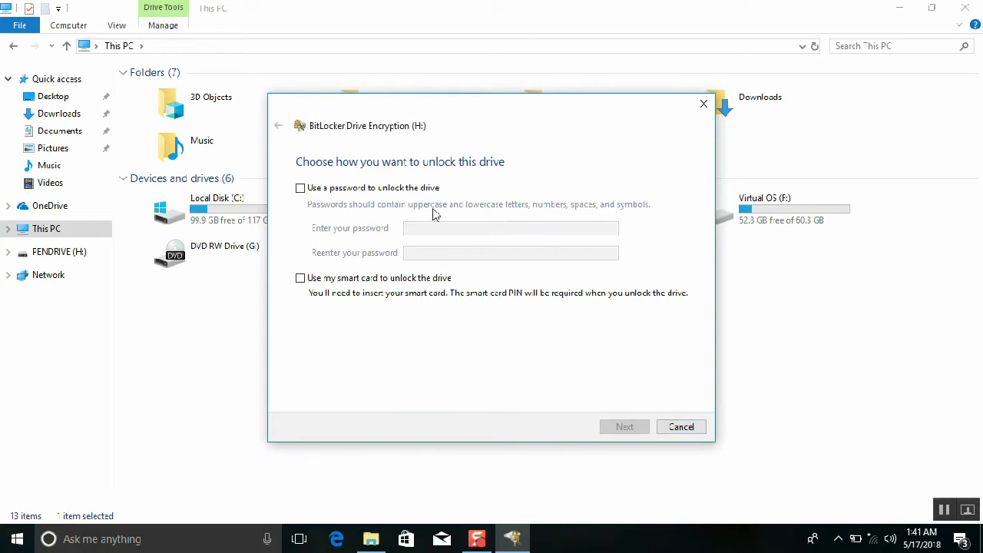
left_click(404, 195)
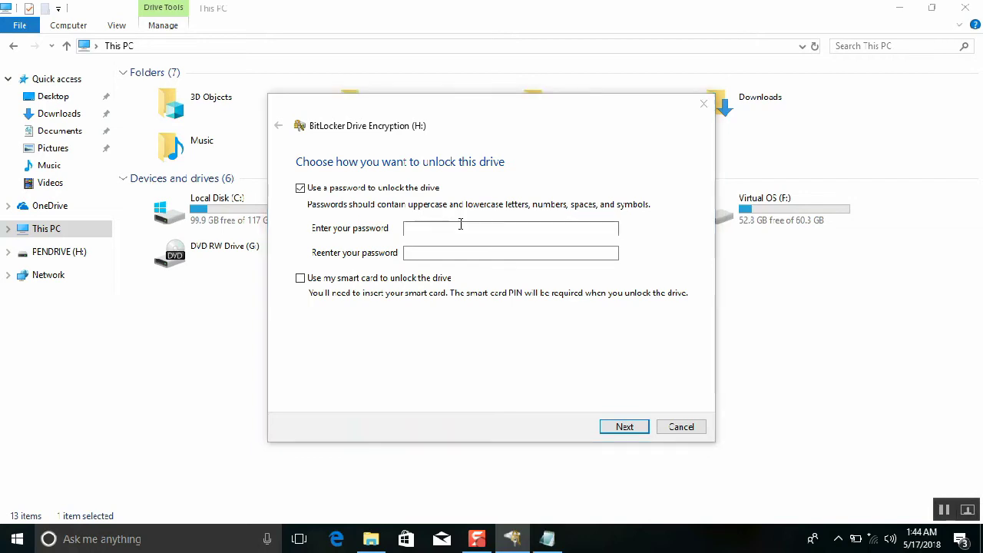
Step: Copy the password from the Notepad document into both BitLocker password fields and continue to the recovery key backup
left_click(547, 538)
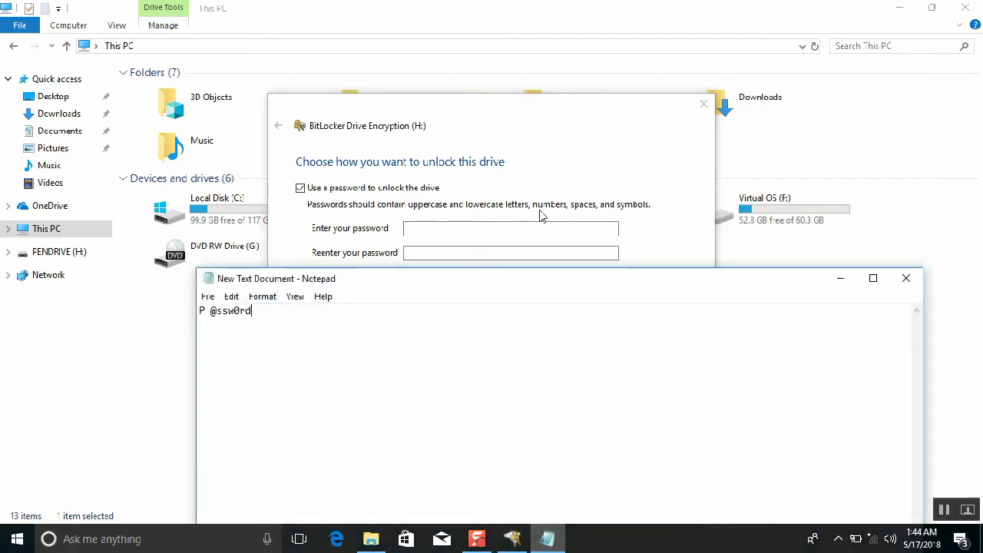
double_click(257, 315)
key("ctrl+a")
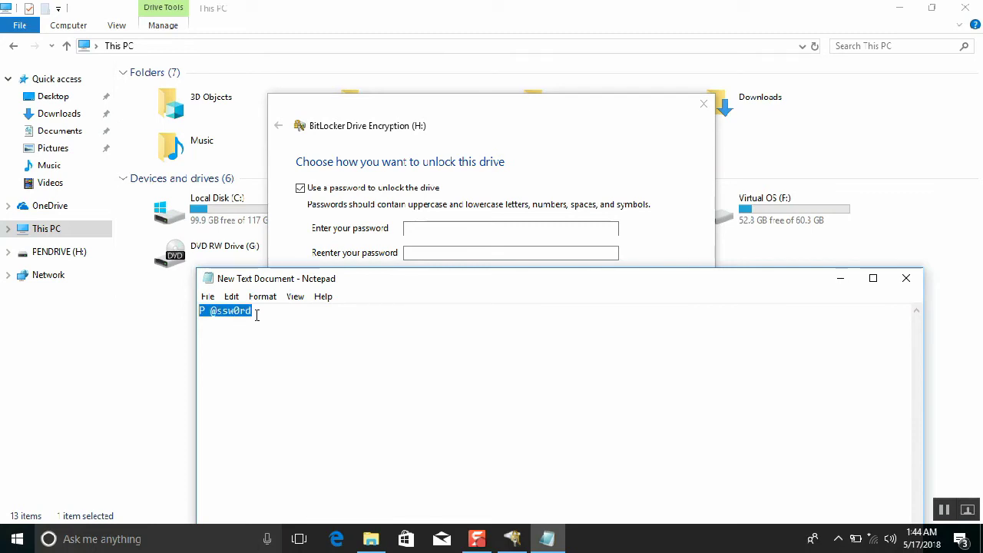
left_click(448, 232)
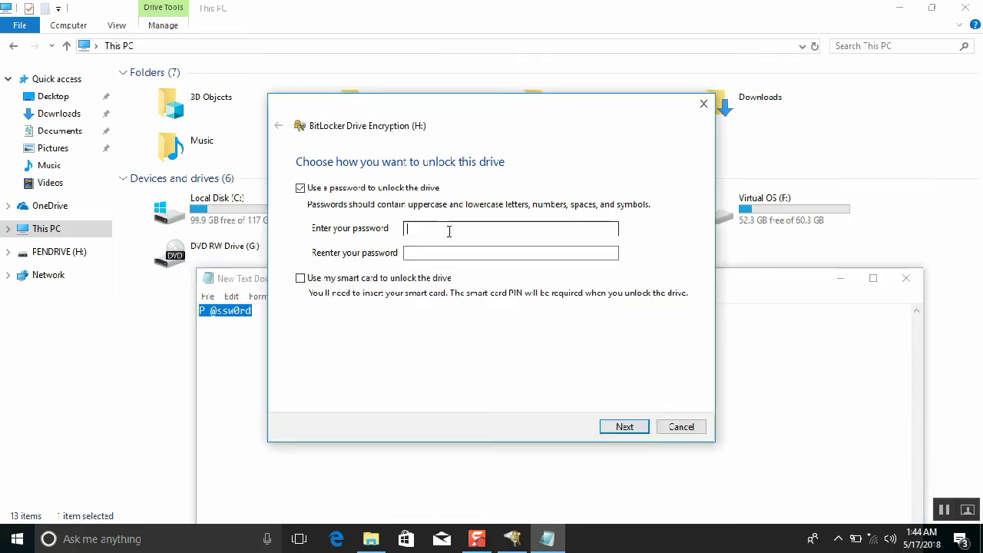
key("ctrl+v")
left_click(445, 253)
key("ctrl+v")
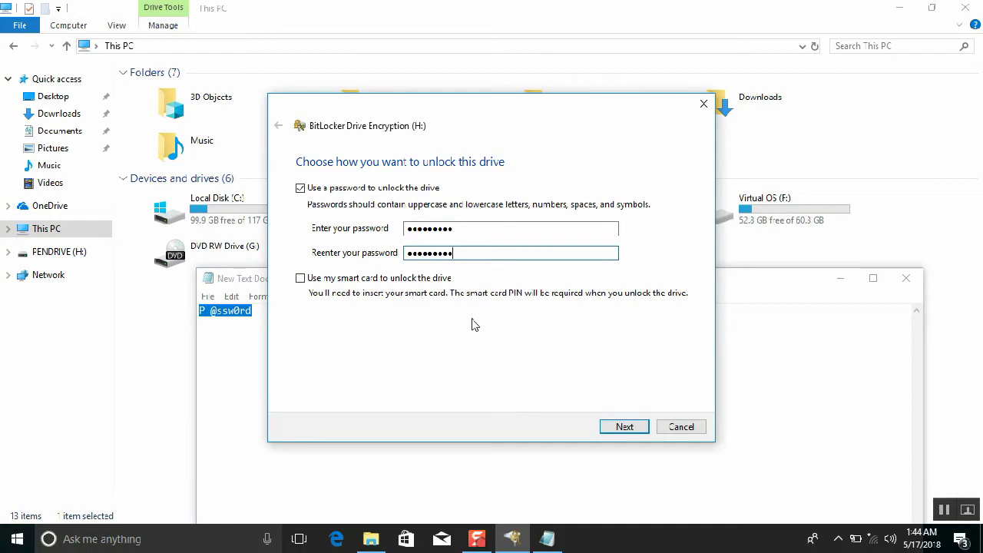
left_click(617, 423)
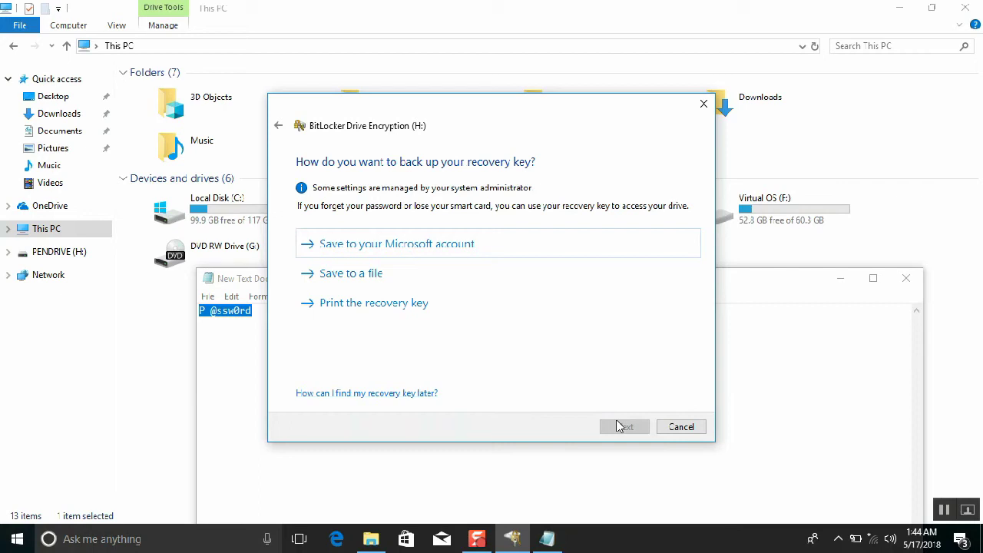
Step: Save the BitLocker recovery key as a text file on the Desktop and continue to the encryption scope options
left_click(378, 286)
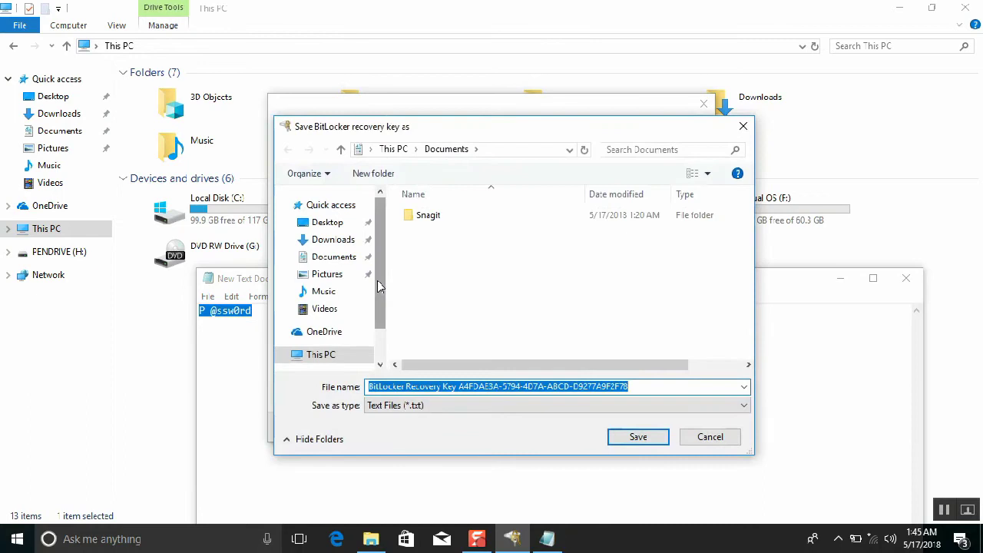
left_click(345, 231)
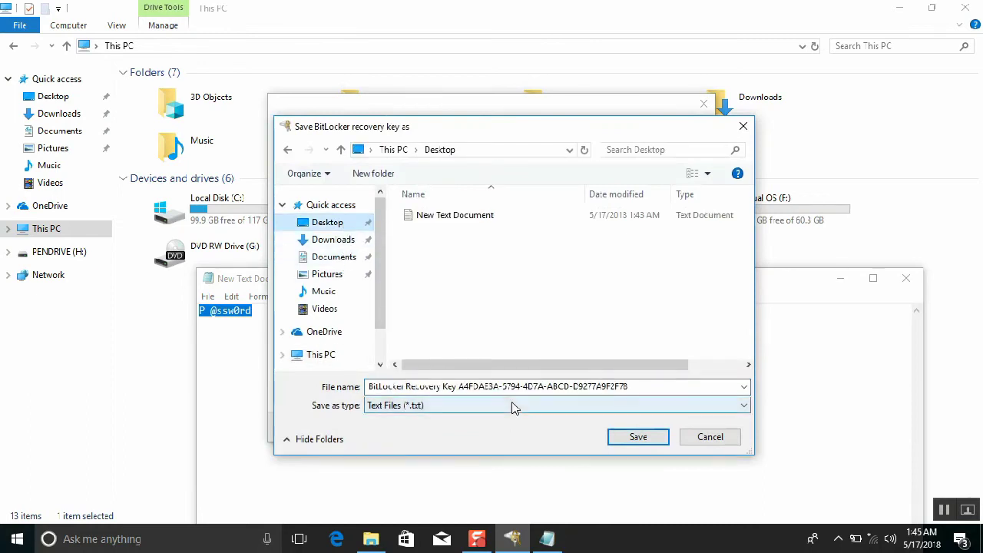
left_click(638, 437)
left_click(626, 428)
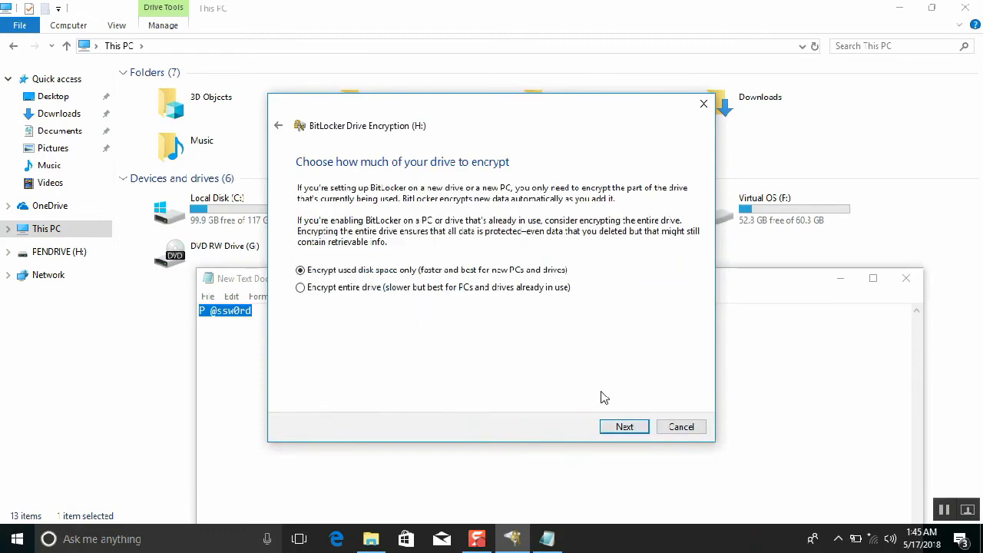
Step: Encrypt only the used disk space of drive H: in Compatible mode, closing the Notepad document and the completion dialog
left_click(624, 427)
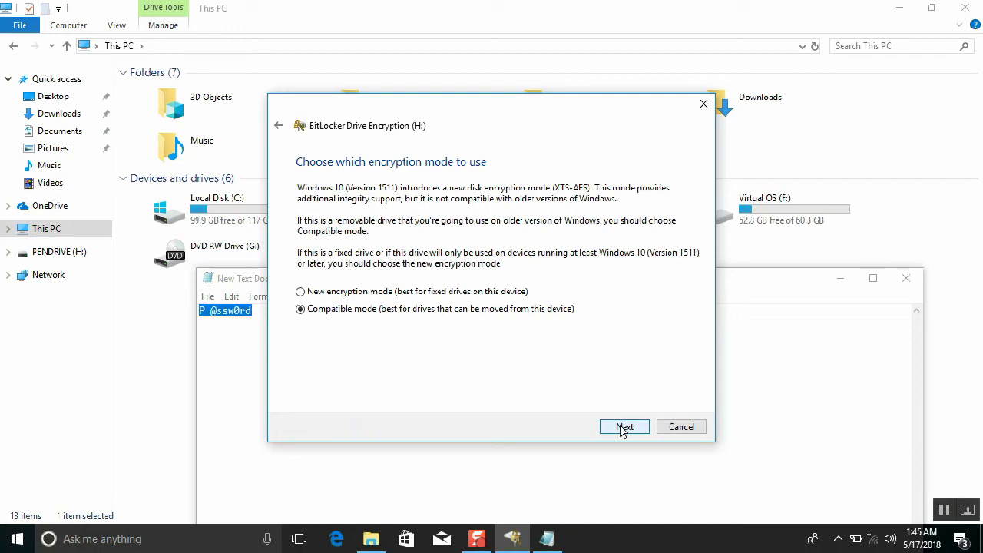
left_click(623, 429)
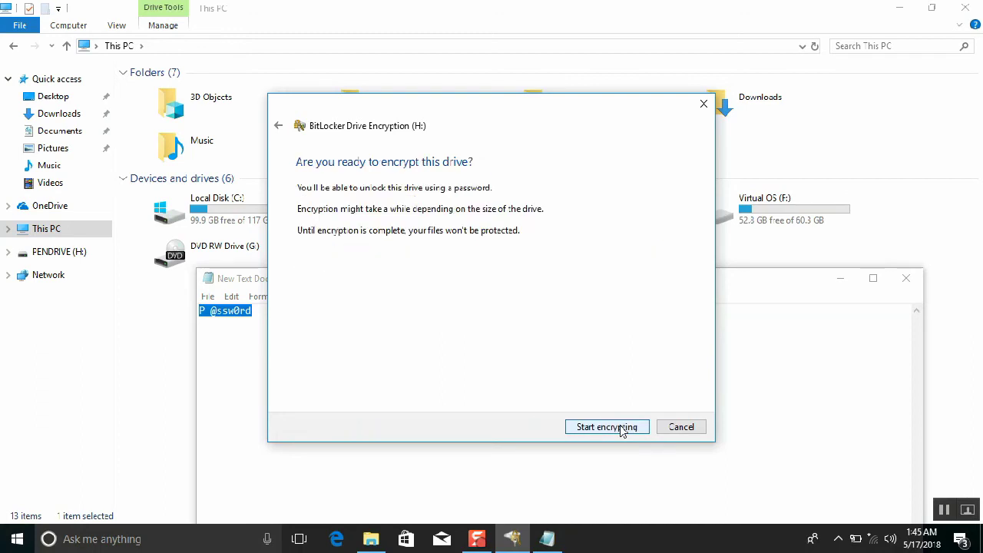
left_click(622, 428)
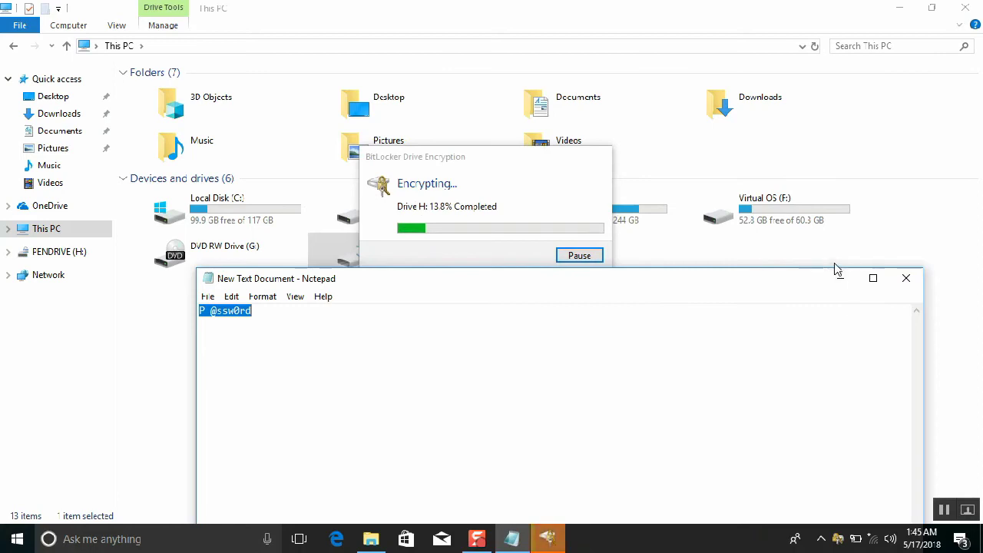
left_click(903, 282)
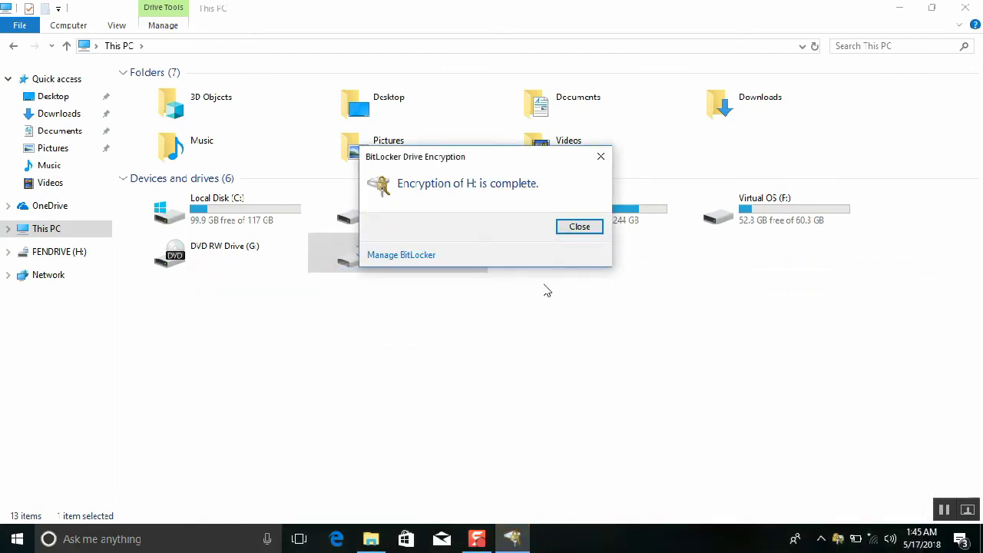
left_click(568, 227)
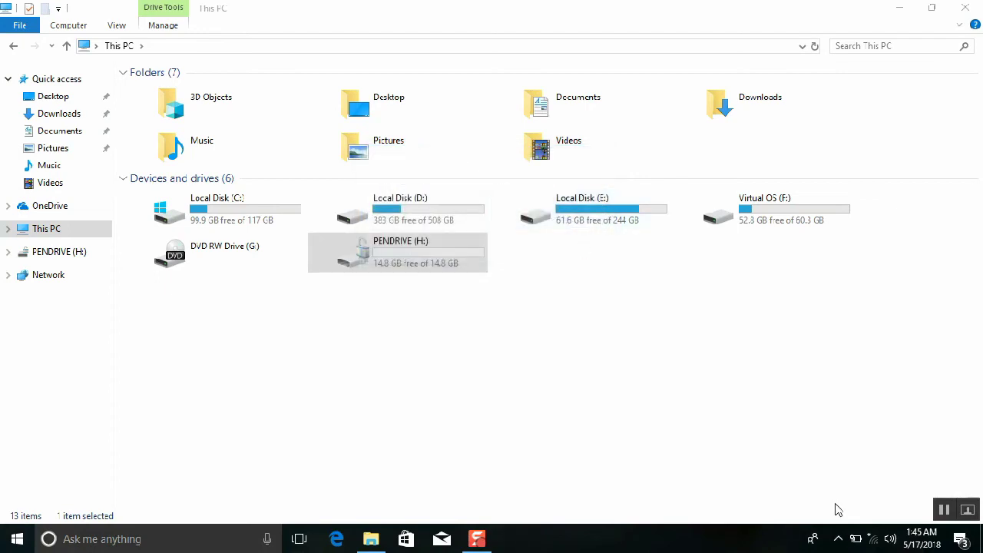
Step: Safely eject the USB pen drive and dismiss the notification
left_click(840, 538)
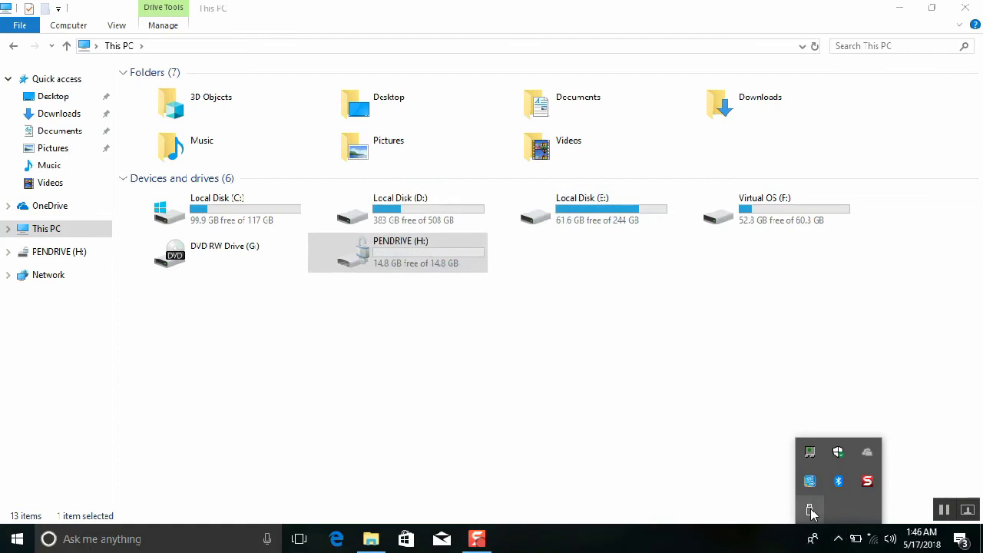
left_click(811, 510)
left_click(838, 486)
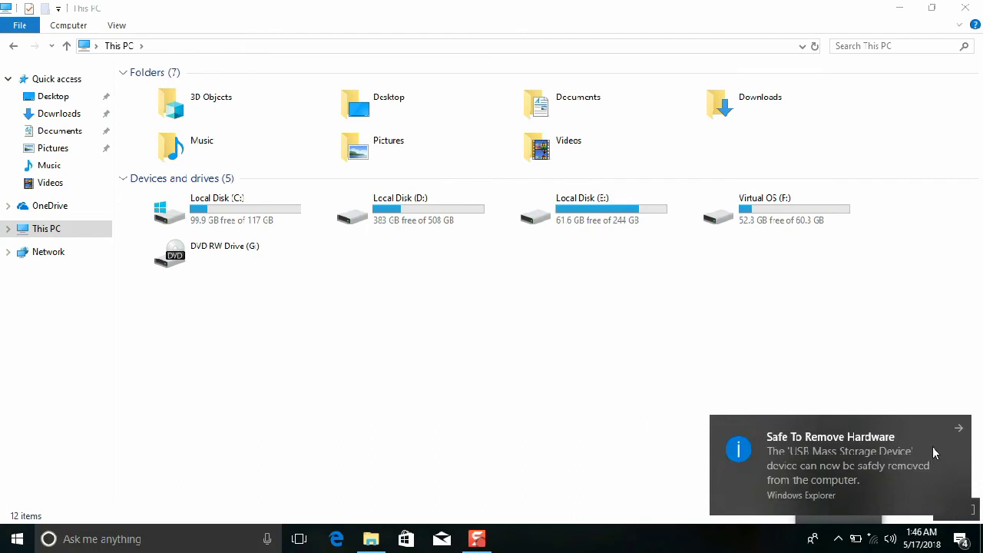
left_click(958, 431)
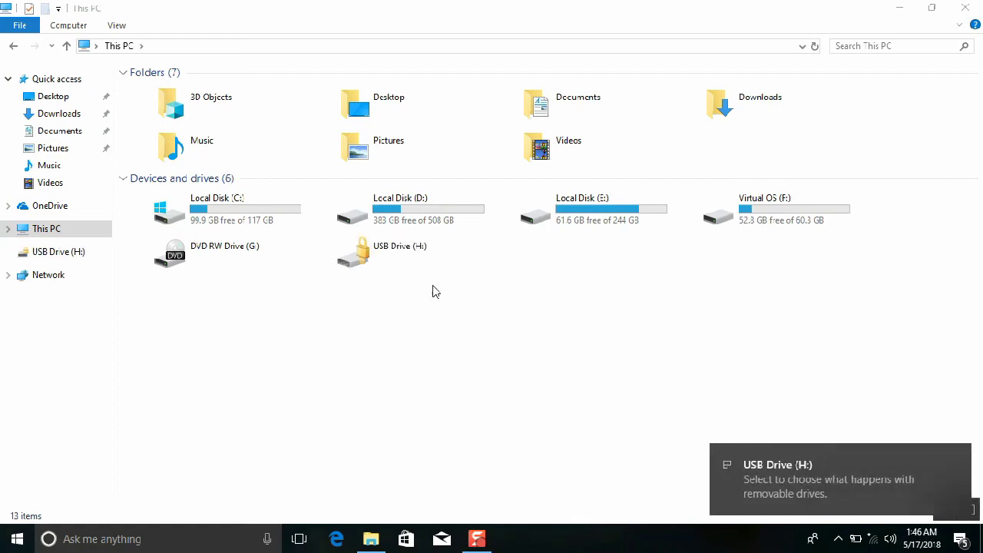
Step: Unlock the reconnected USB Drive (H:) with the BitLocker password and open its folder to view files
double_click(406, 256)
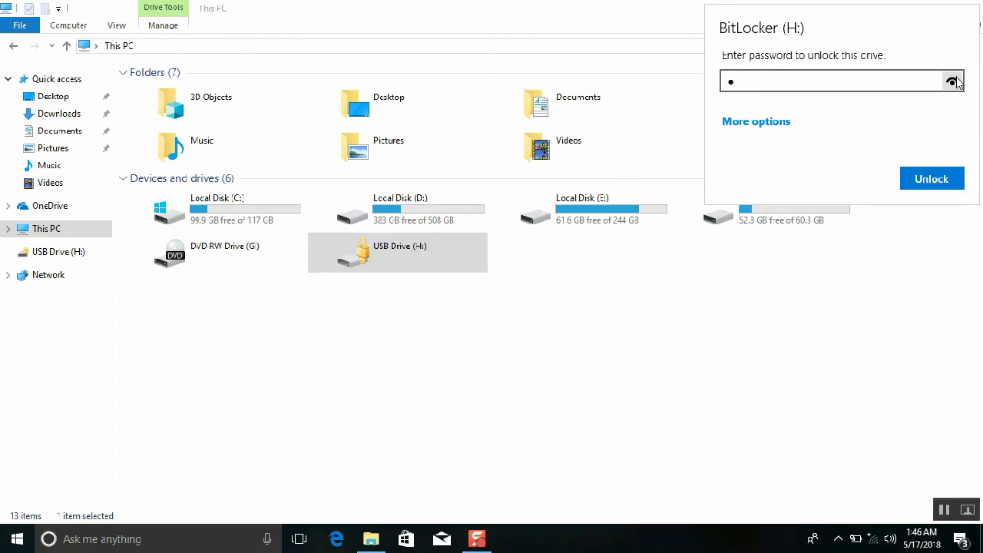
type("********")
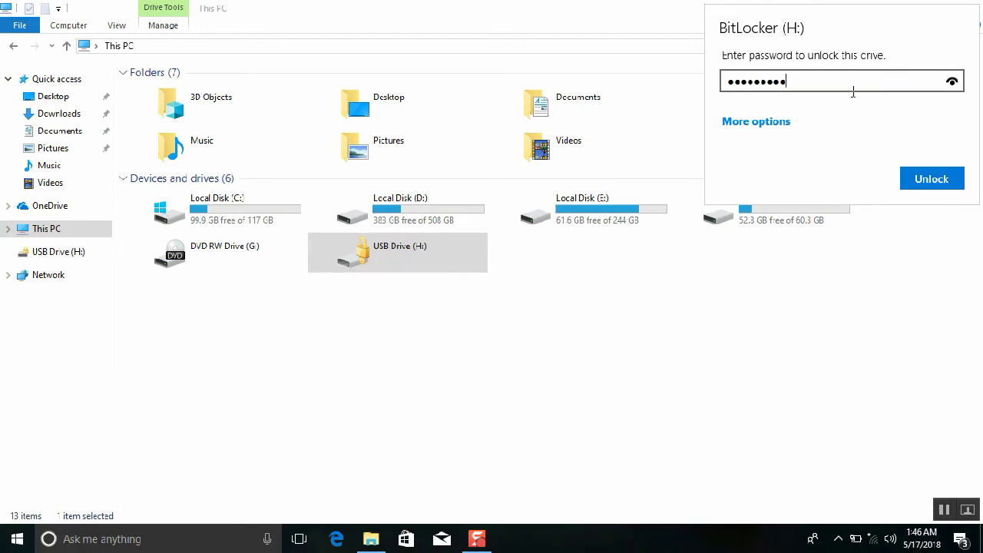
left_click(922, 188)
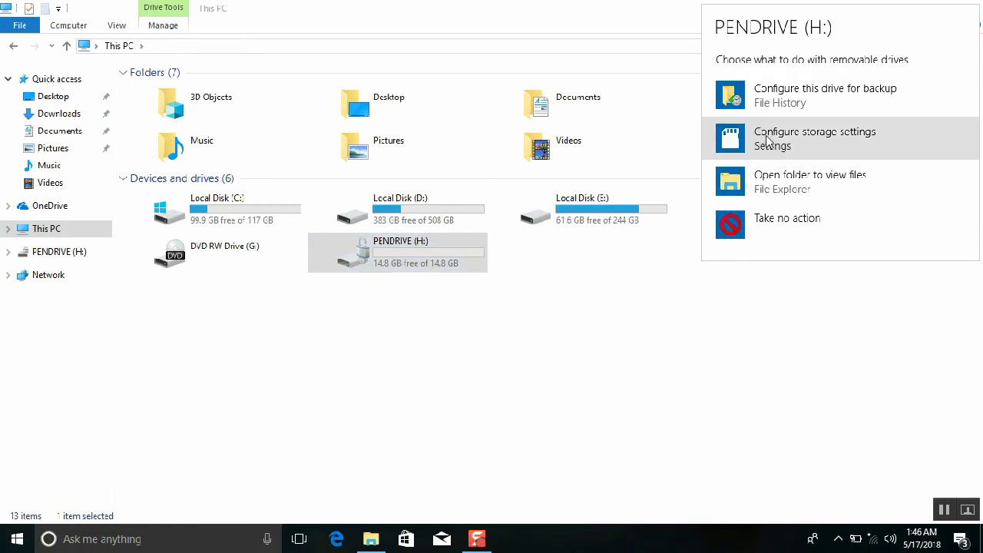
left_click(791, 180)
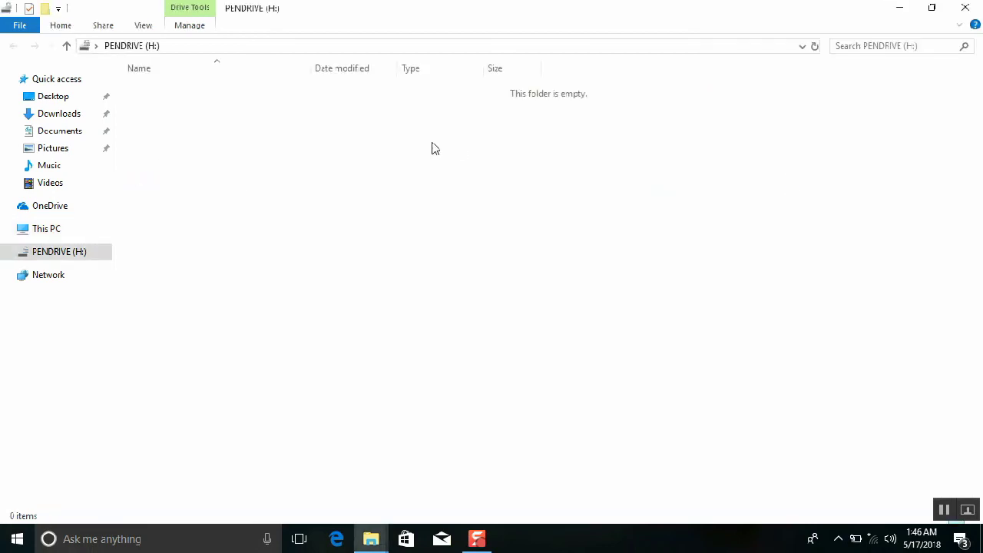
Step: Go to This PC, check the contents of the unlocked PENDRIVE (H:), and return to the drive list
left_click(68, 46)
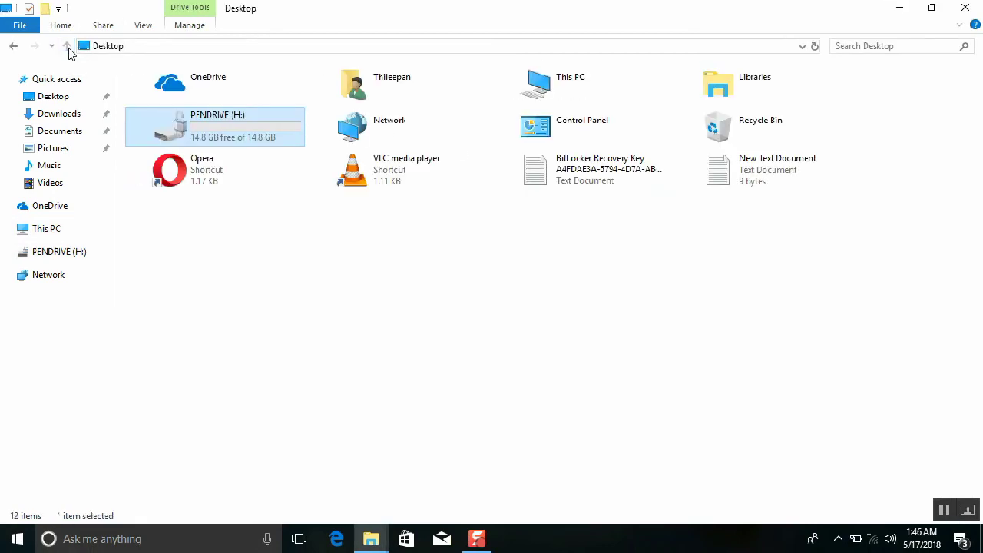
double_click(569, 73)
double_click(398, 257)
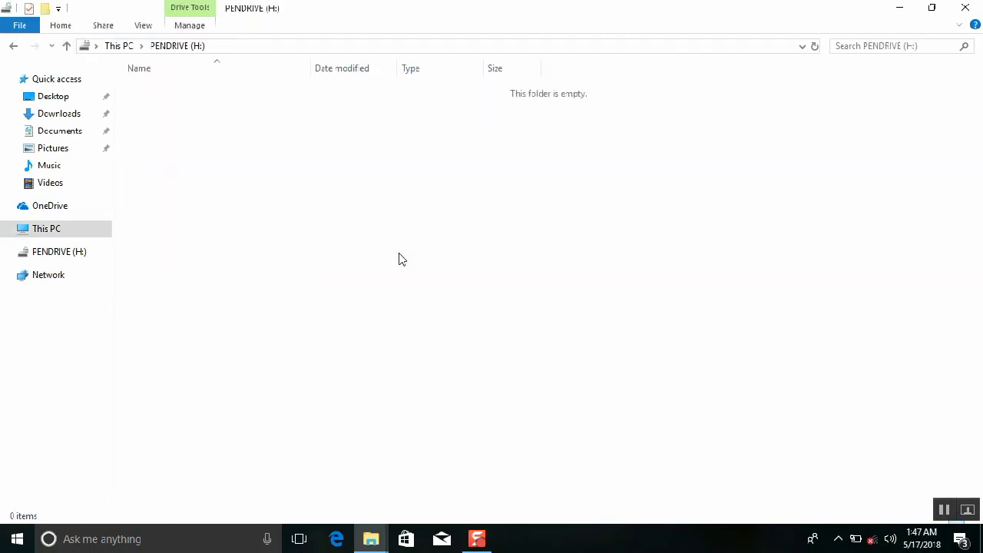
left_click(13, 49)
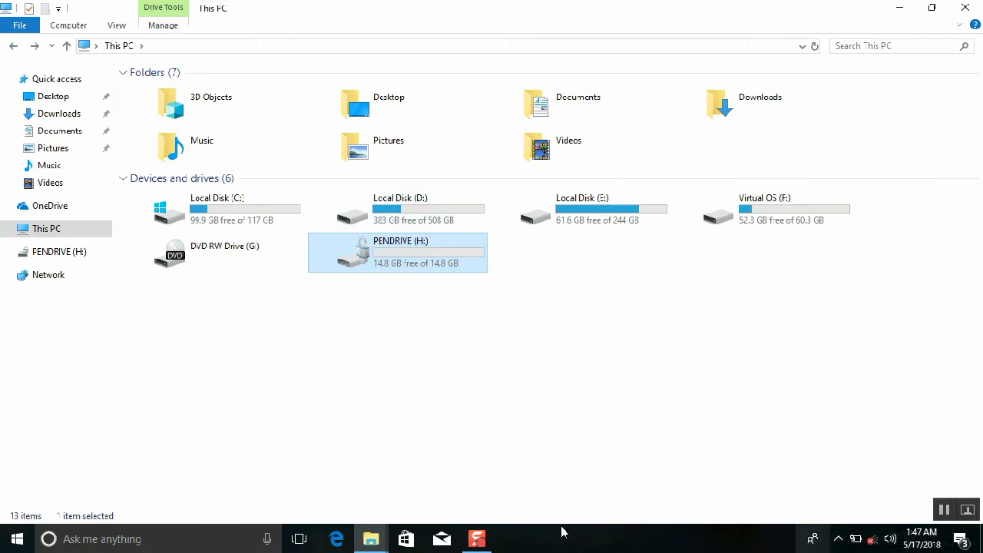
right_click(373, 543)
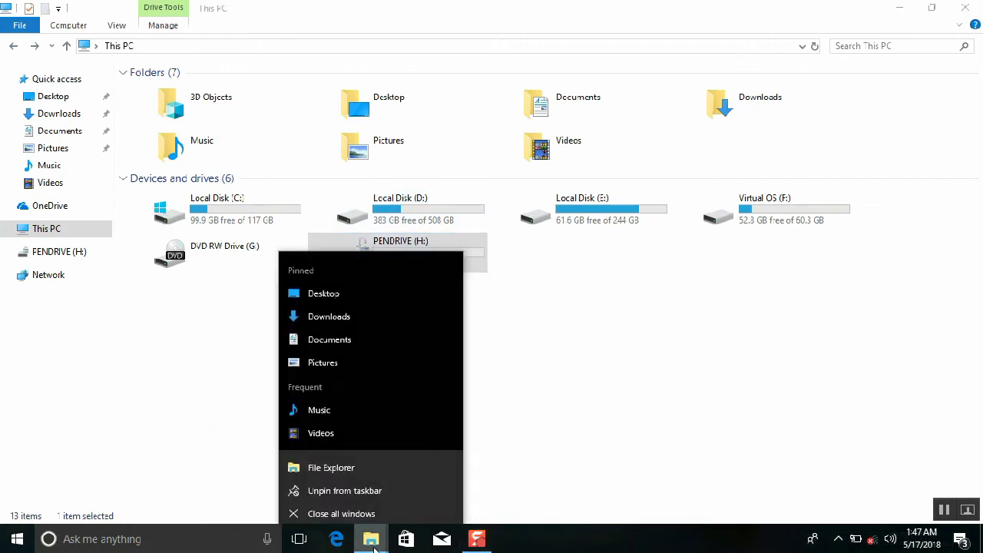
left_click(676, 386)
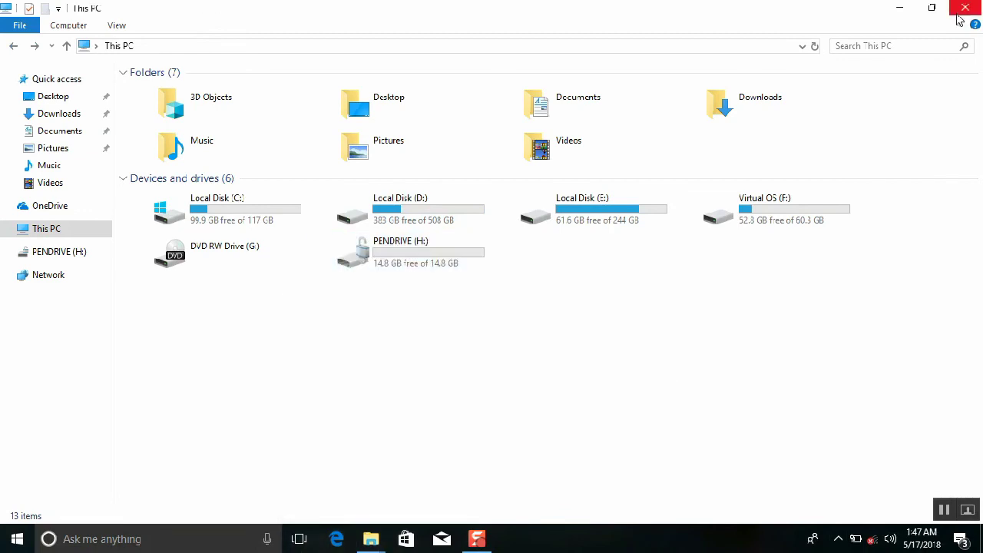
Step: Eject the unlocked pen drive again and dismiss the error dialog about H:\ after reconnecting it
left_click(838, 538)
left_click(813, 513)
left_click(827, 485)
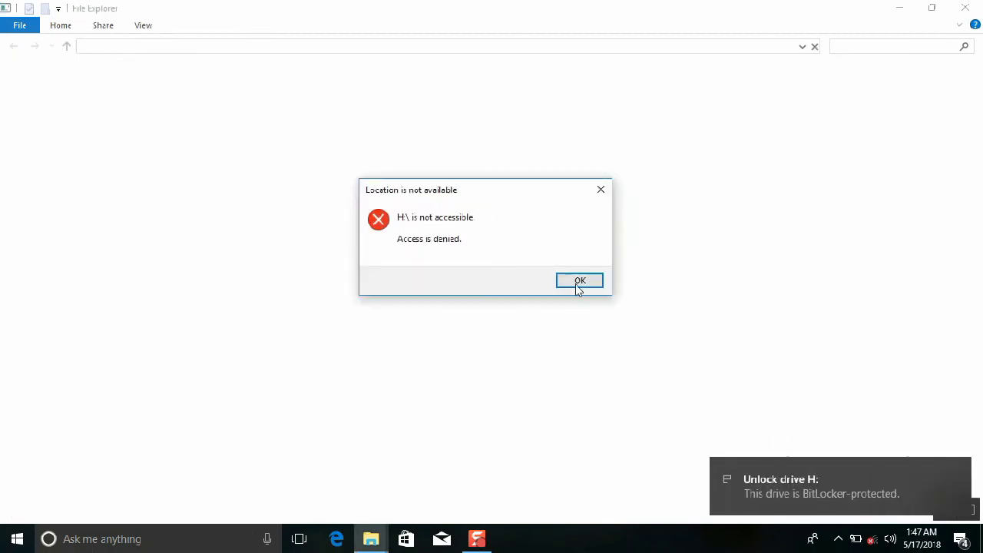
left_click(582, 280)
Step: Open the locked USB Drive (H:) from This PC and unlock it by entering the BitLocker password
double_click(402, 268)
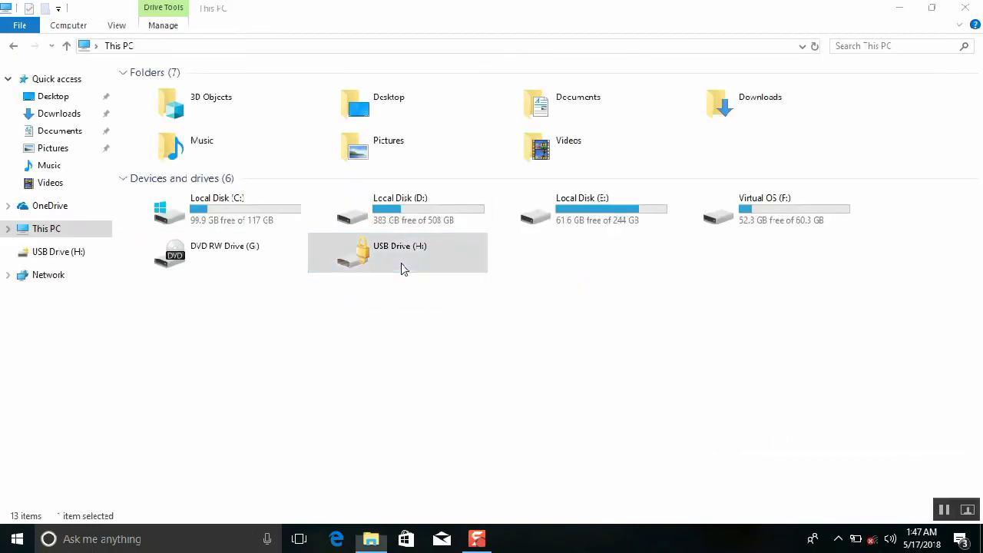
type("*********")
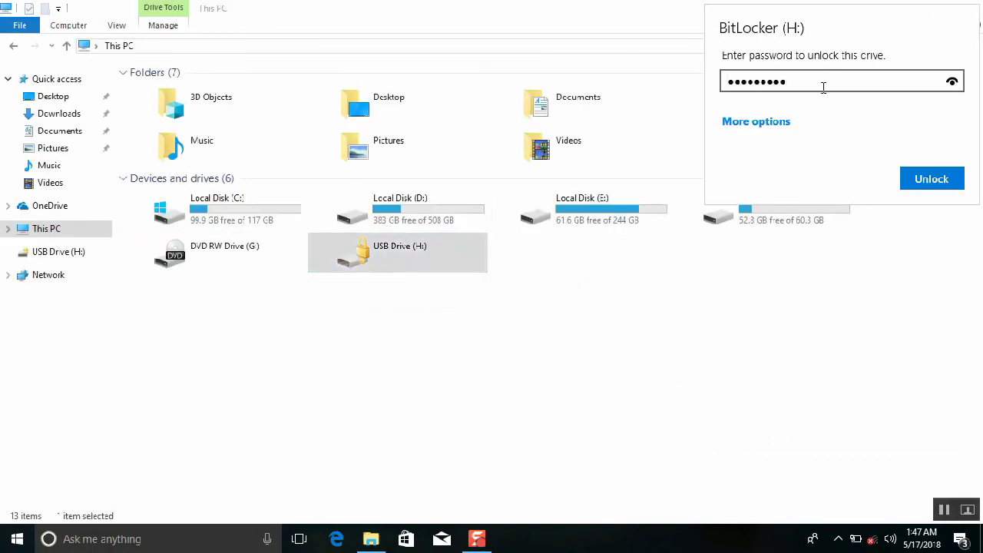
left_click(931, 179)
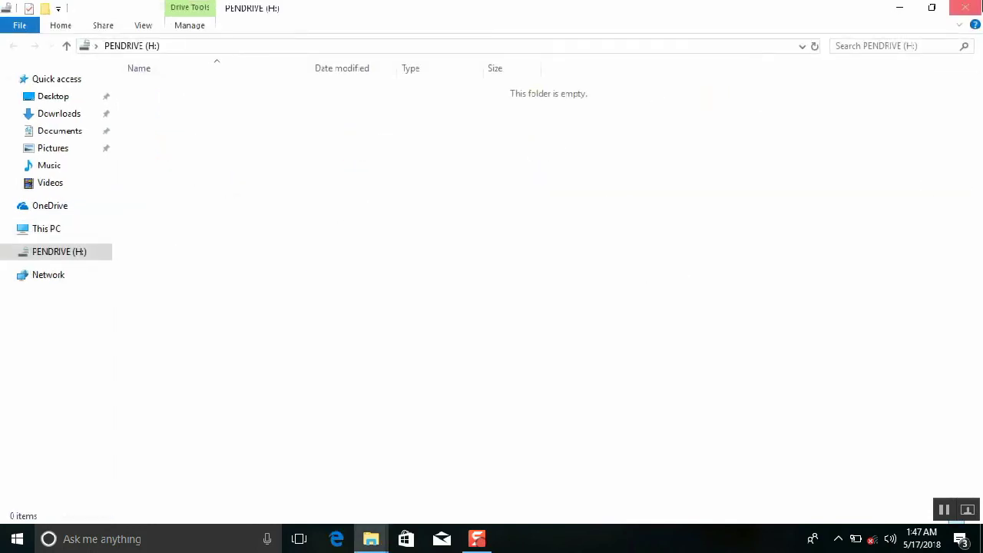
Step: Return to This PC, clear the drive selection, and minimize the window to show the desktop
key("alt+Up")
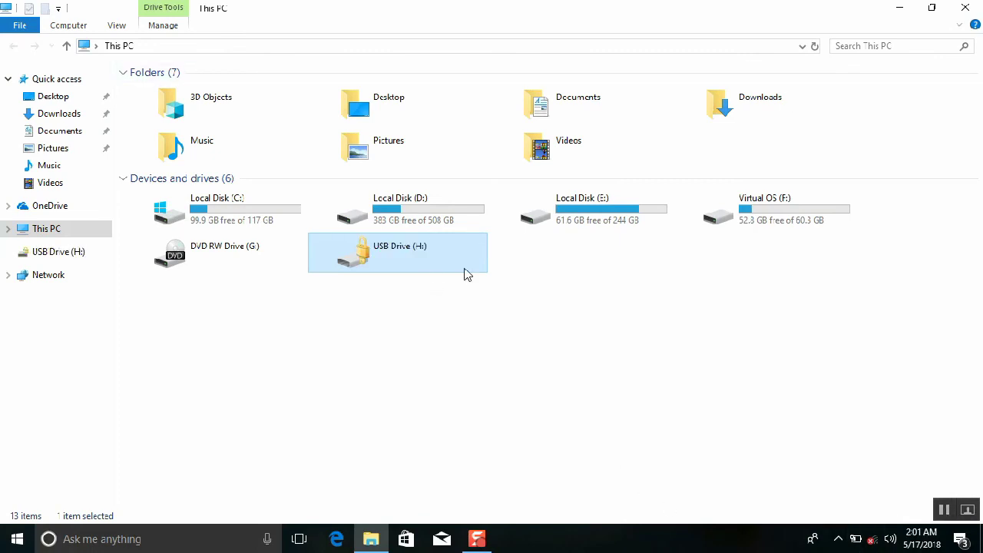
left_click(518, 327)
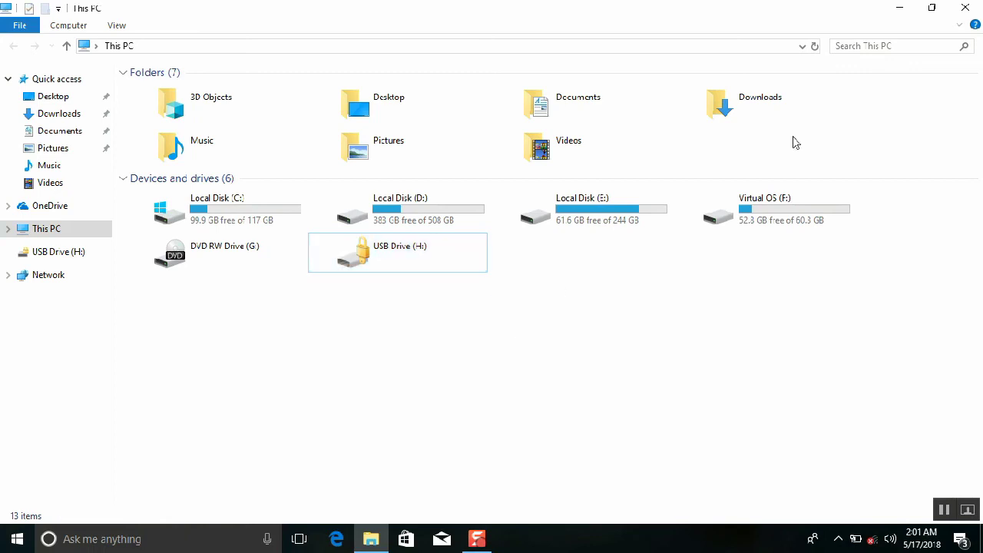
left_click(900, 8)
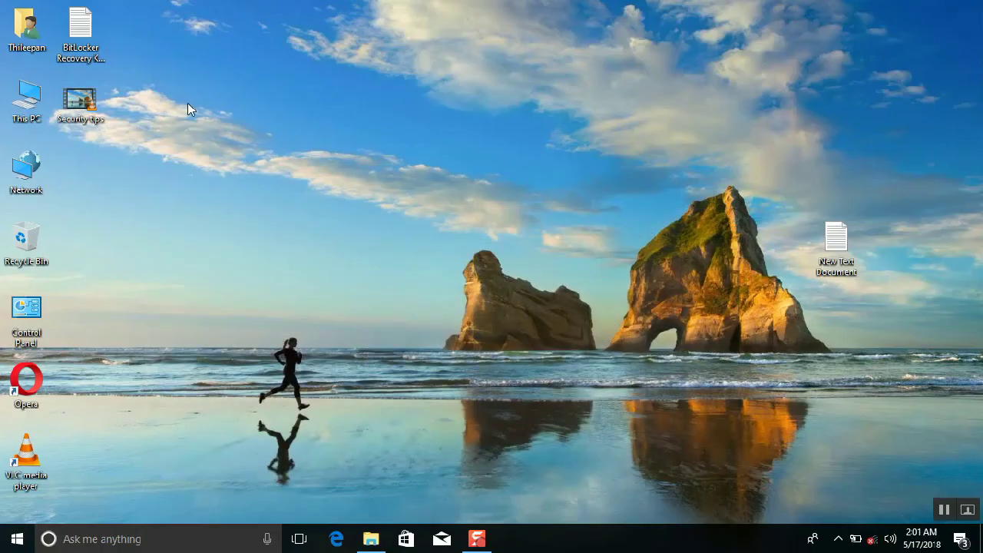
Step: Open BitLocker Drive Encryption in Control Panel and expand the options for removable drive H:
double_click(37, 300)
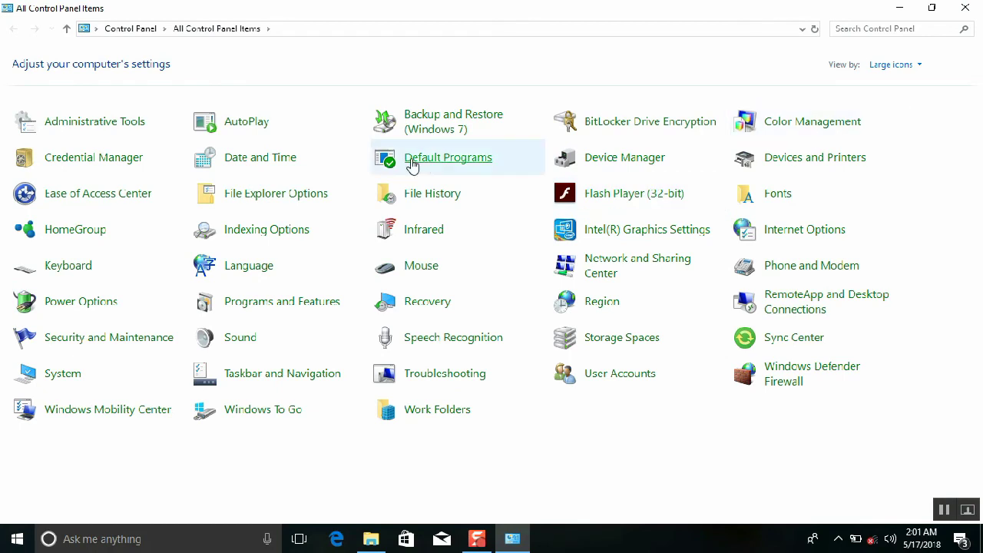
left_click(650, 121)
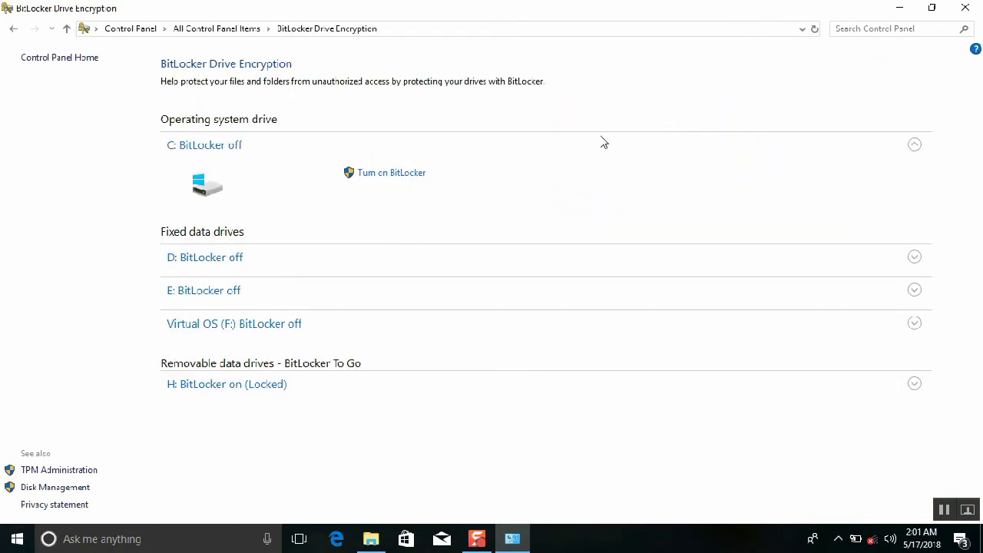
left_click(248, 395)
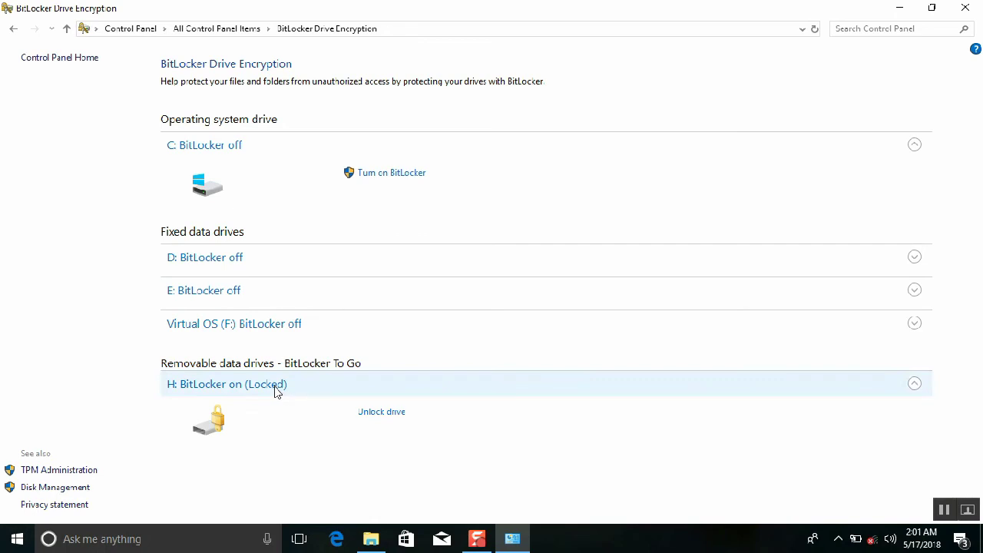
left_click(280, 391)
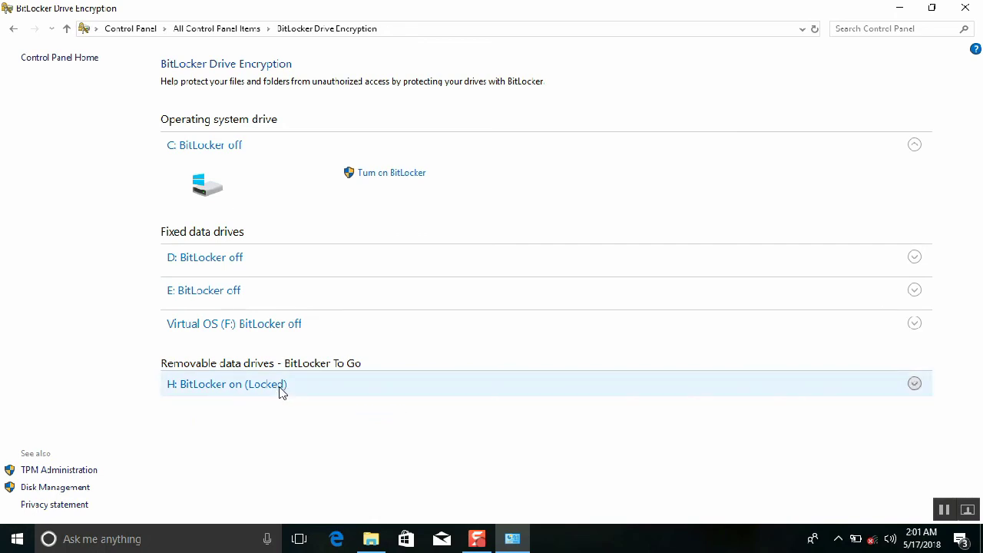
left_click(282, 388)
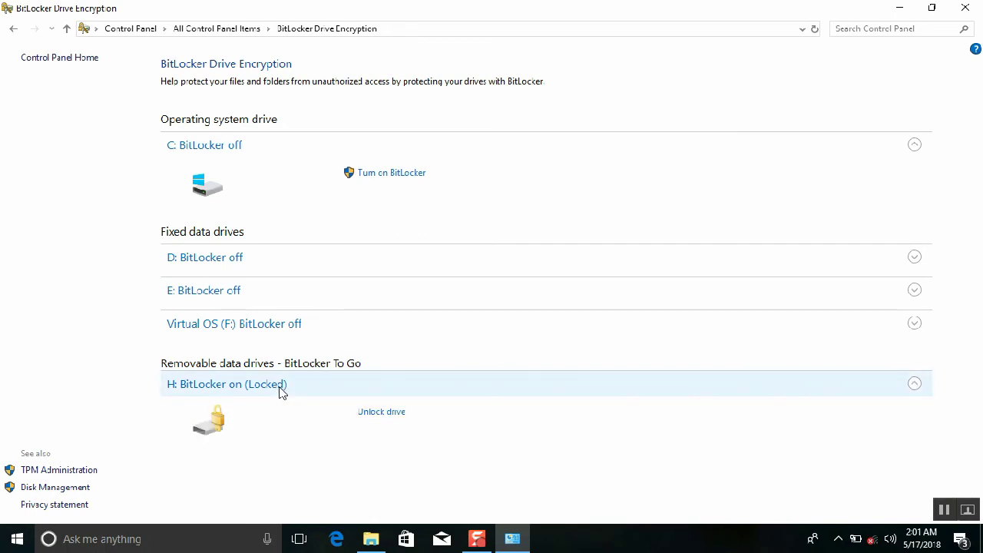
Step: Unlock drive H: from BitLocker Drive Encryption by pasting the drive password
left_click(370, 417)
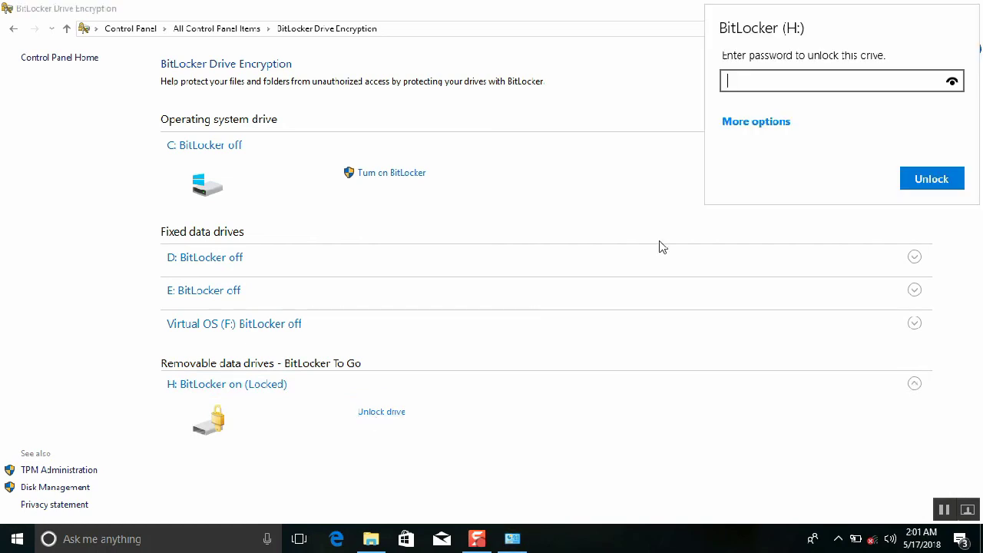
key("ctrl+v")
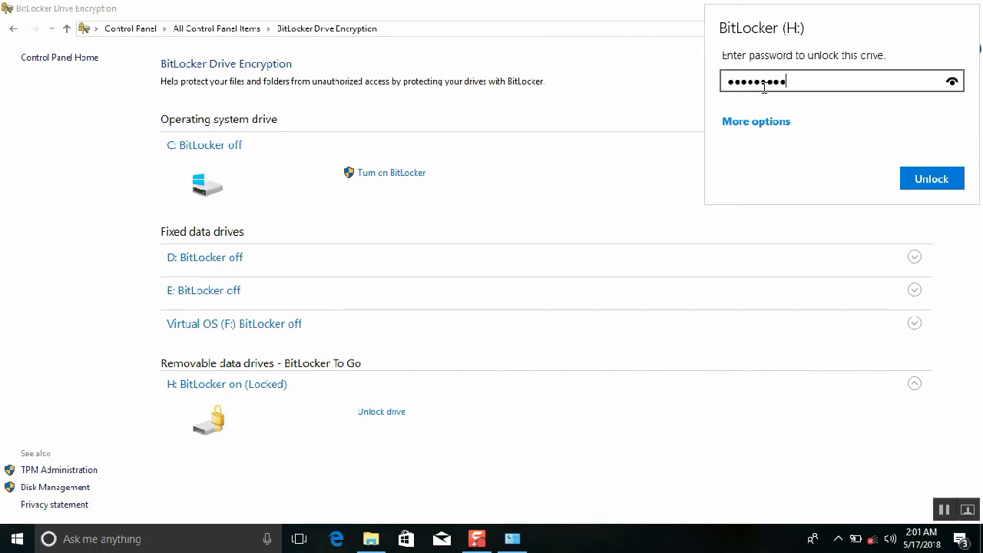
left_click(962, 181)
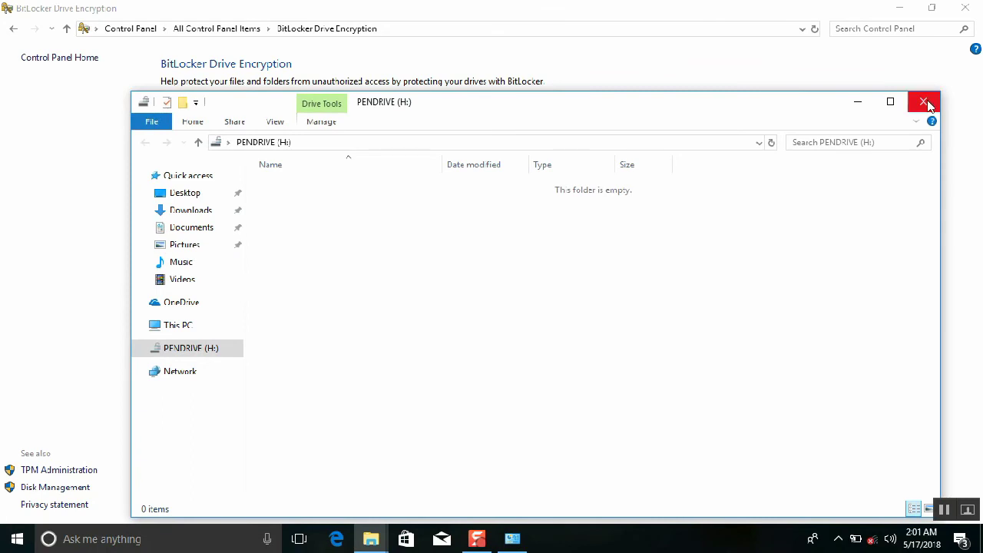
Step: Turn off BitLocker on PENDRIVE (H:) to decrypt it, and close BitLocker Drive Encryption once decryption is complete
left_click(925, 102)
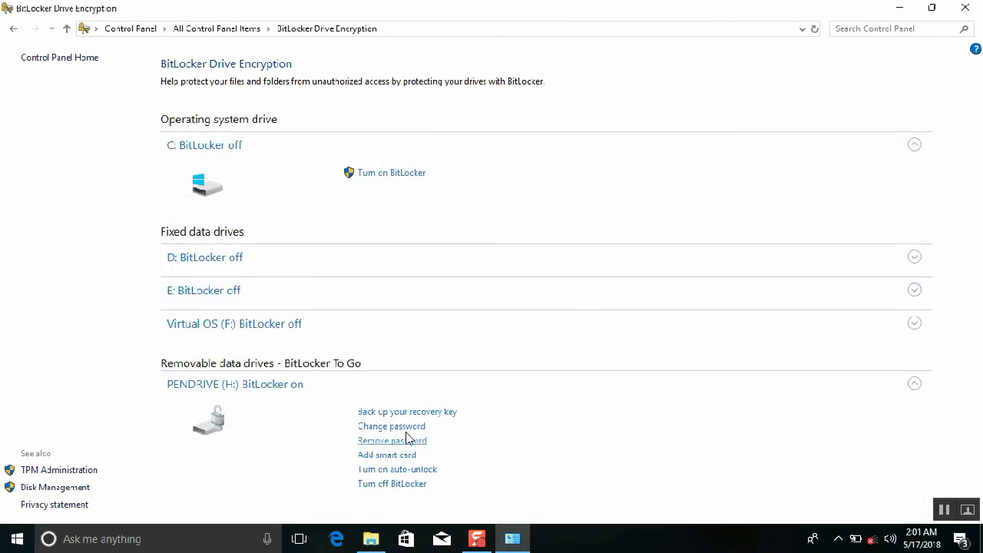
left_click(412, 487)
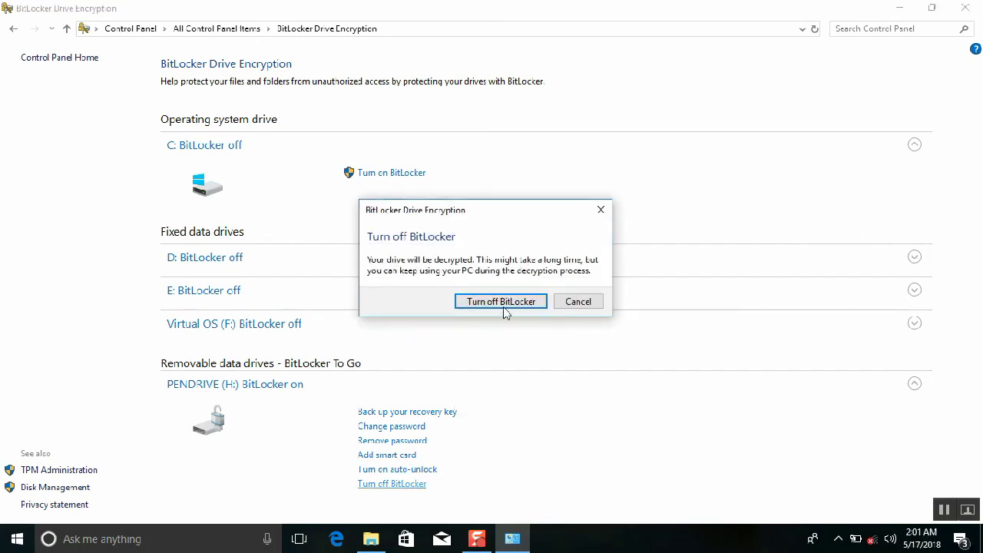
left_click(501, 301)
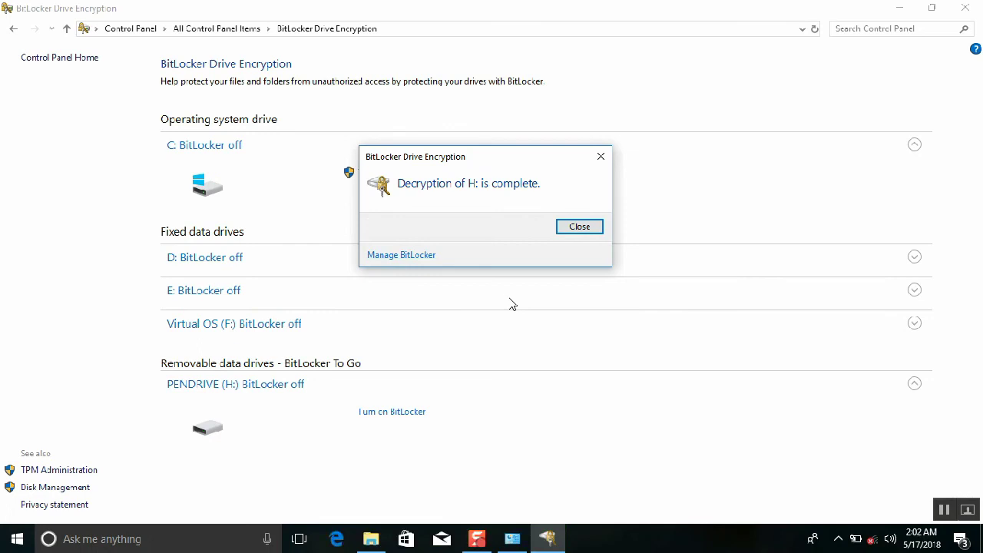
left_click(579, 226)
left_click(965, 7)
Step: Select the decrypted PENDRIVE (H:) in This PC and show the hidden notification area icons
key("super+e")
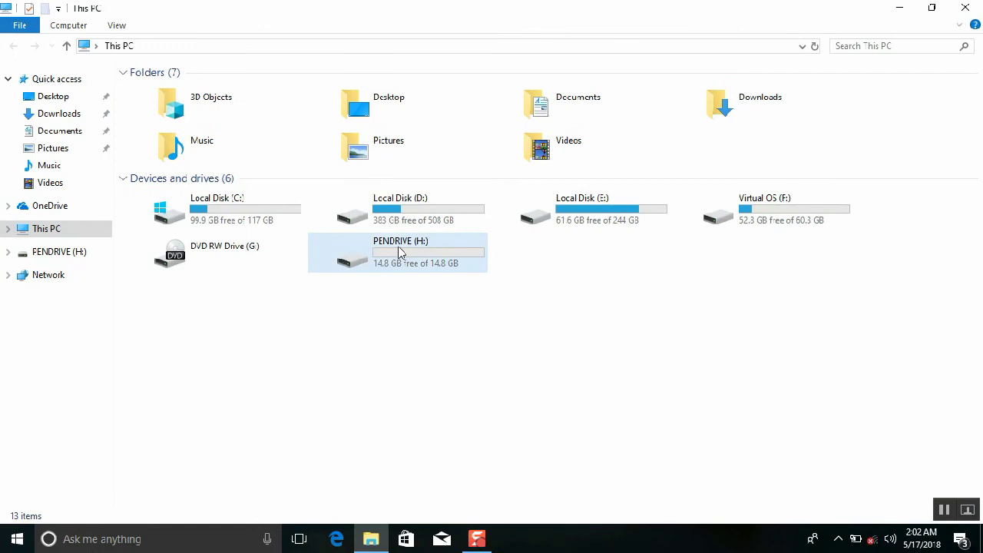
left_click(401, 252)
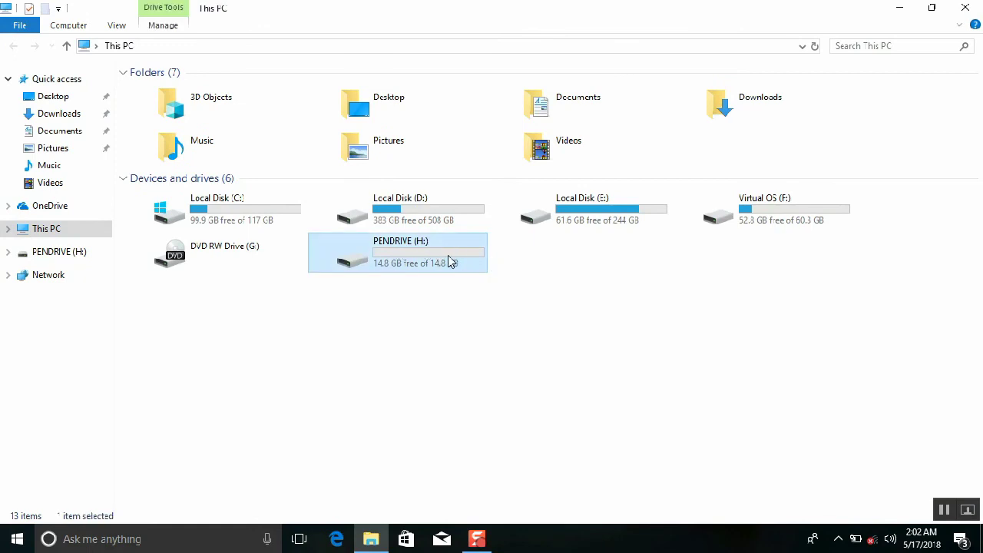
left_click(839, 539)
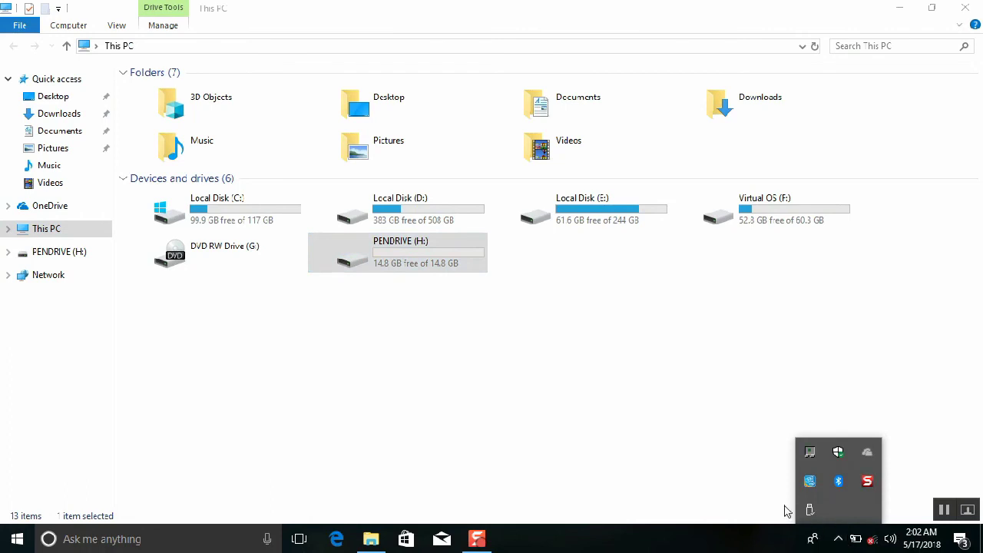